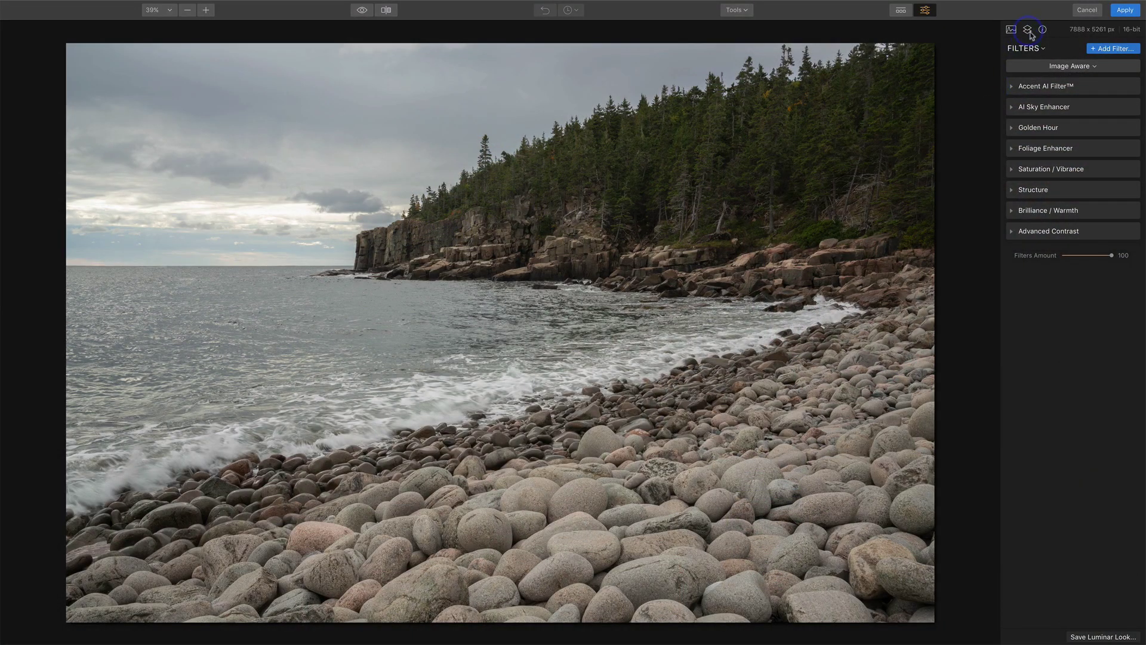
# Show the Layers section above the filters, listing only the original coastline photo layer.
pyautogui.click(1027, 32)
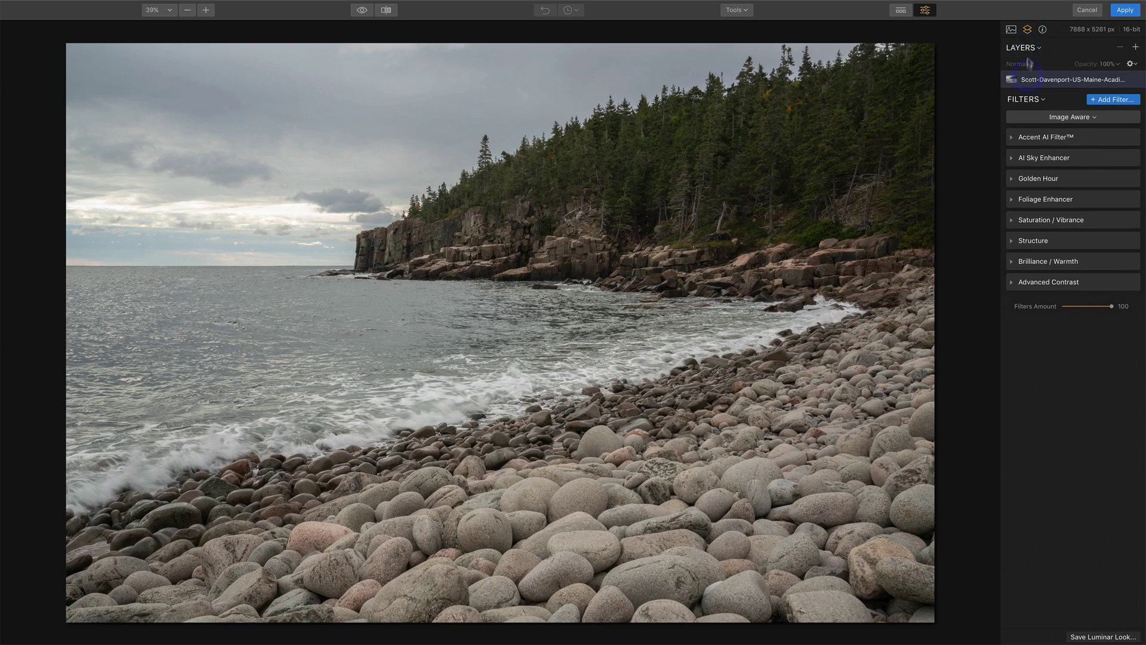
pyautogui.click(1135, 48)
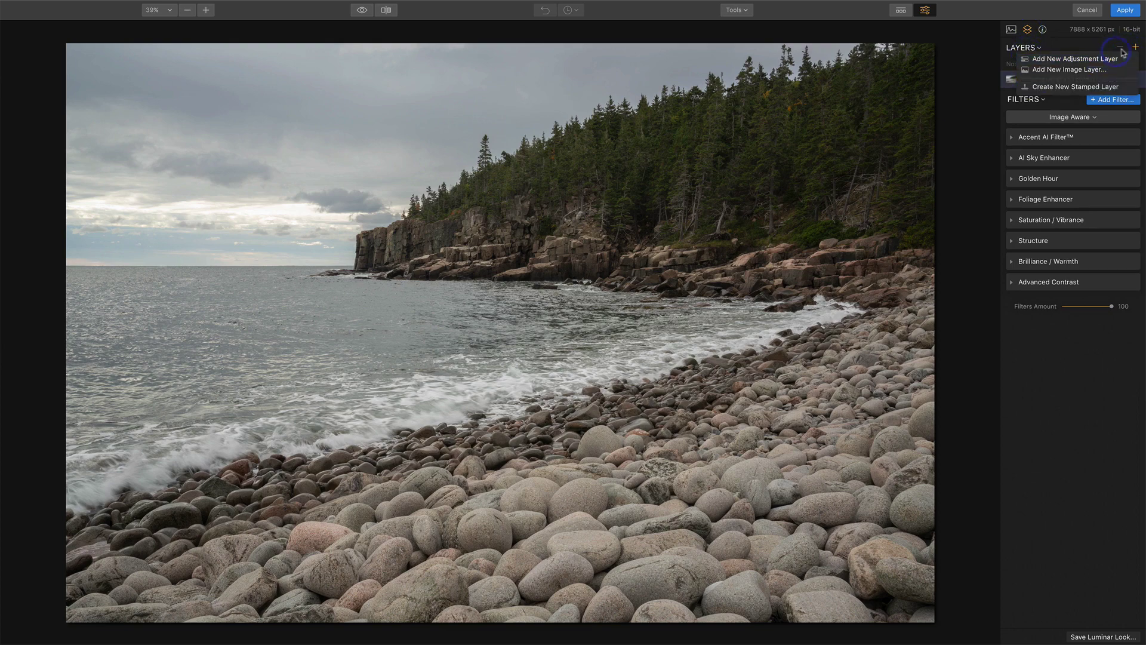
pyautogui.click(1135, 49)
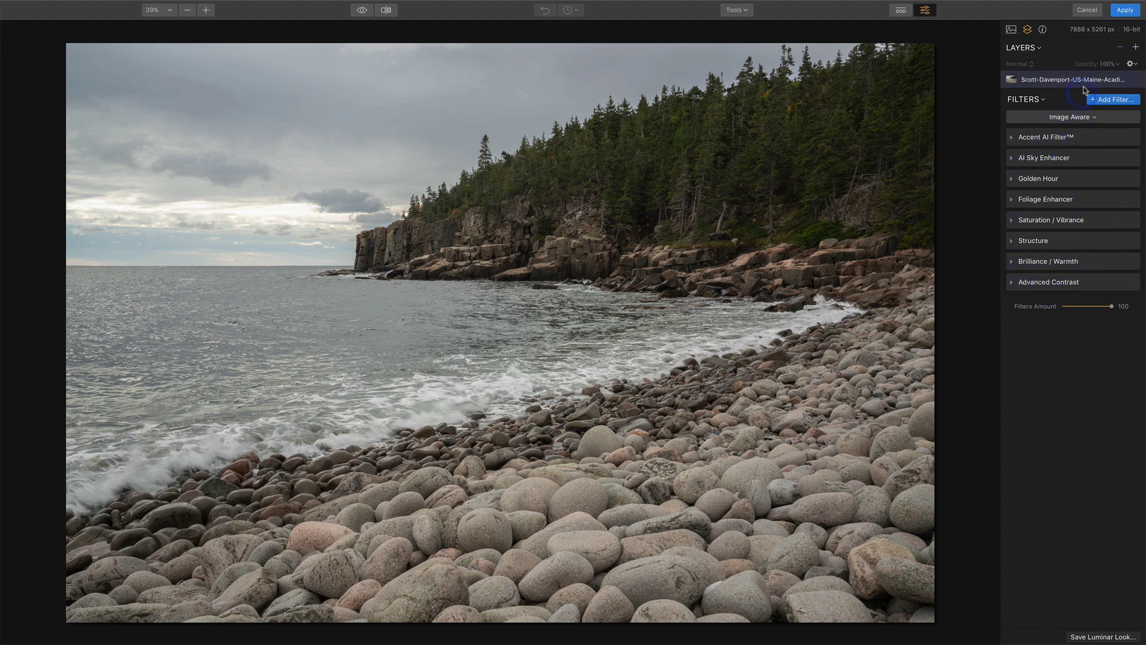
pyautogui.click(1136, 48)
pyautogui.click(1074, 56)
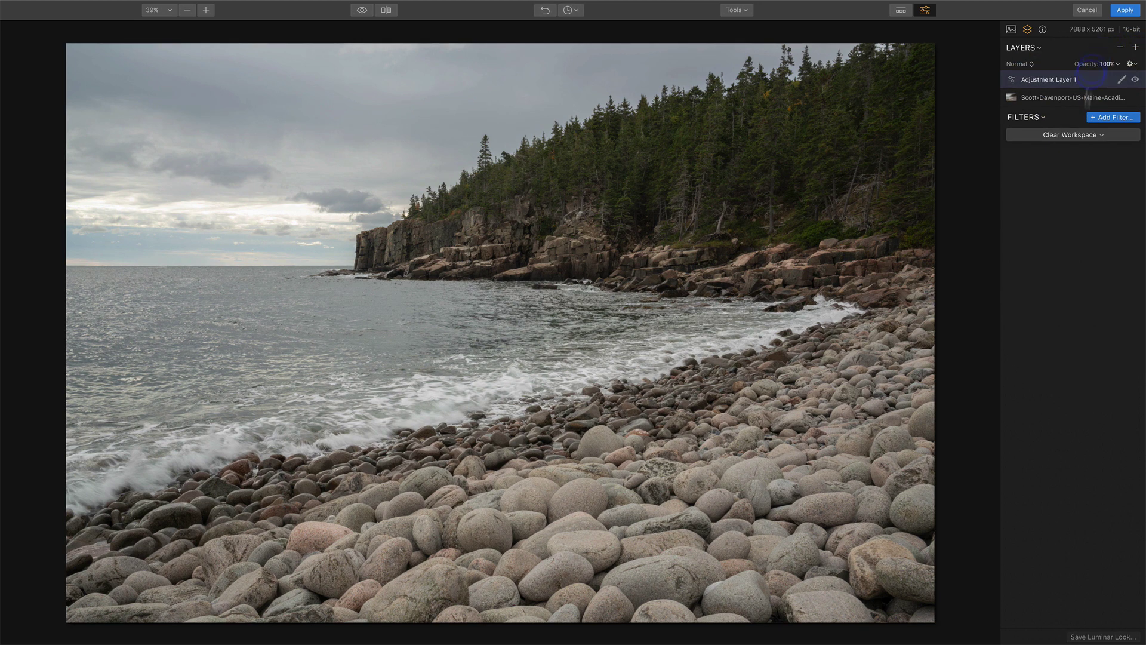
pyautogui.click(1073, 135)
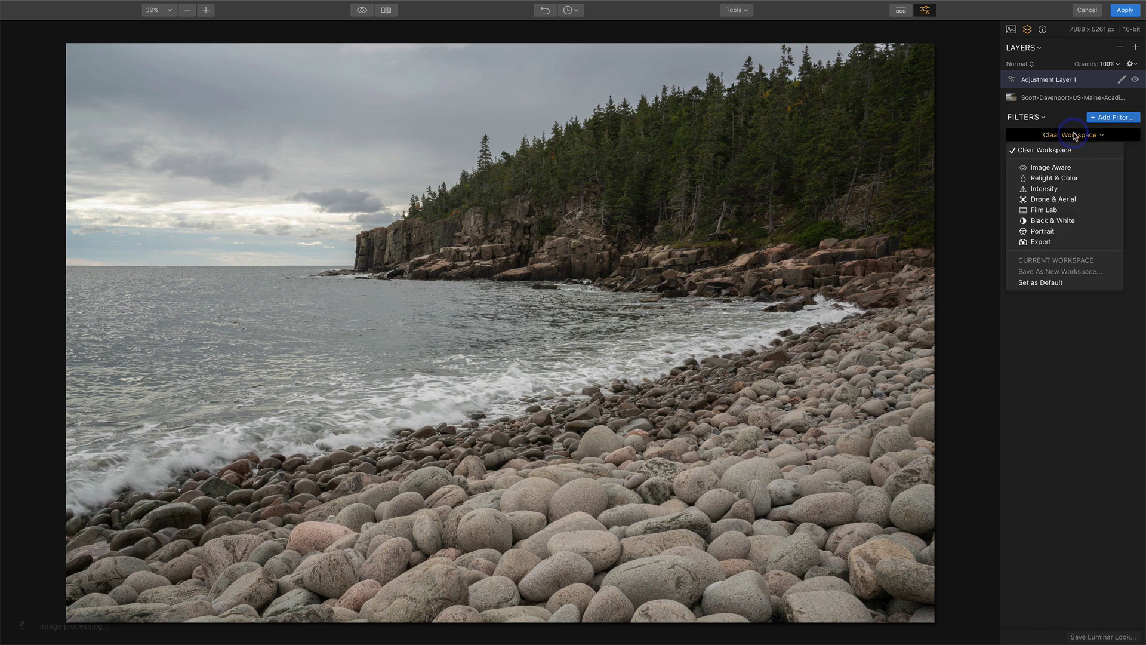
pyautogui.click(1060, 188)
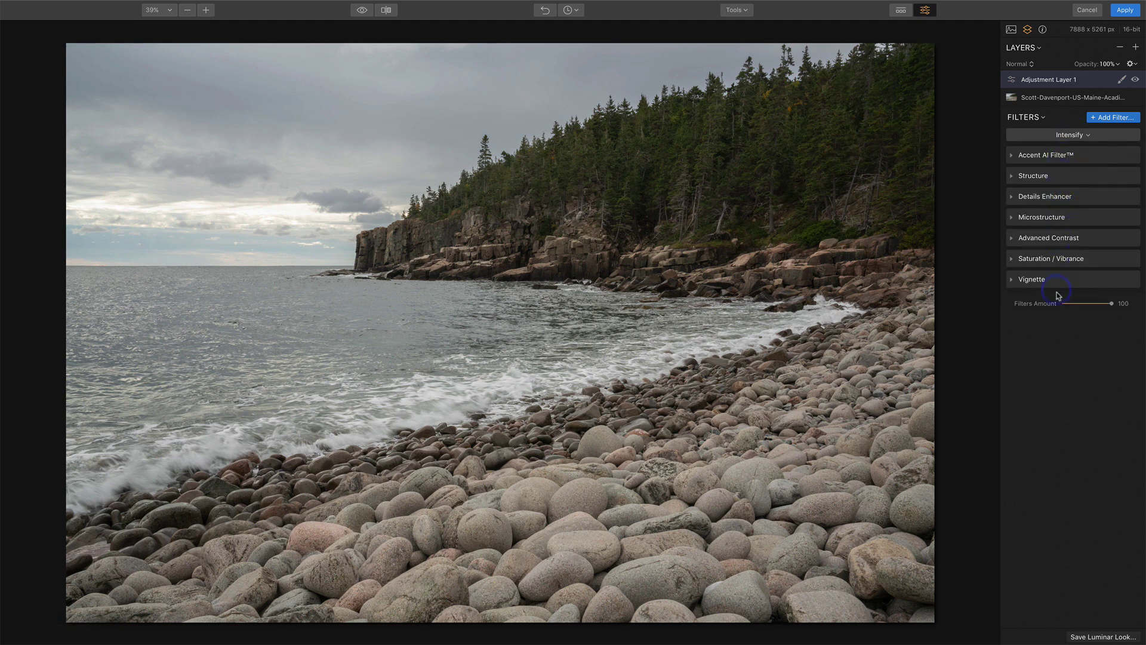
pyautogui.click(1057, 137)
pyautogui.click(1055, 172)
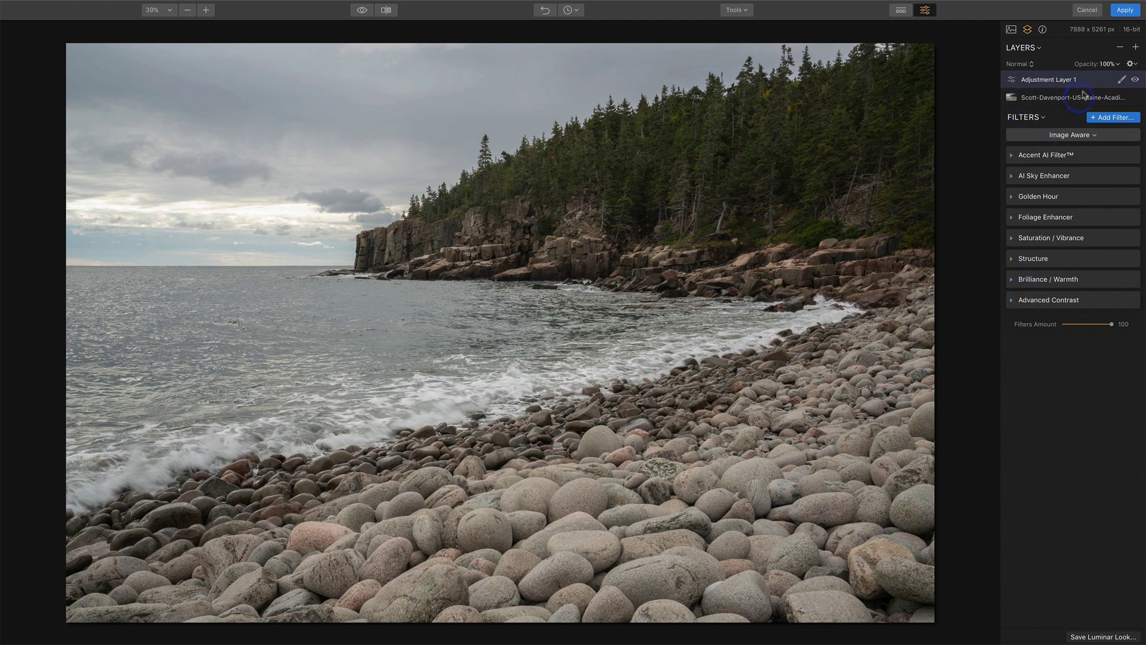
pyautogui.click(1121, 49)
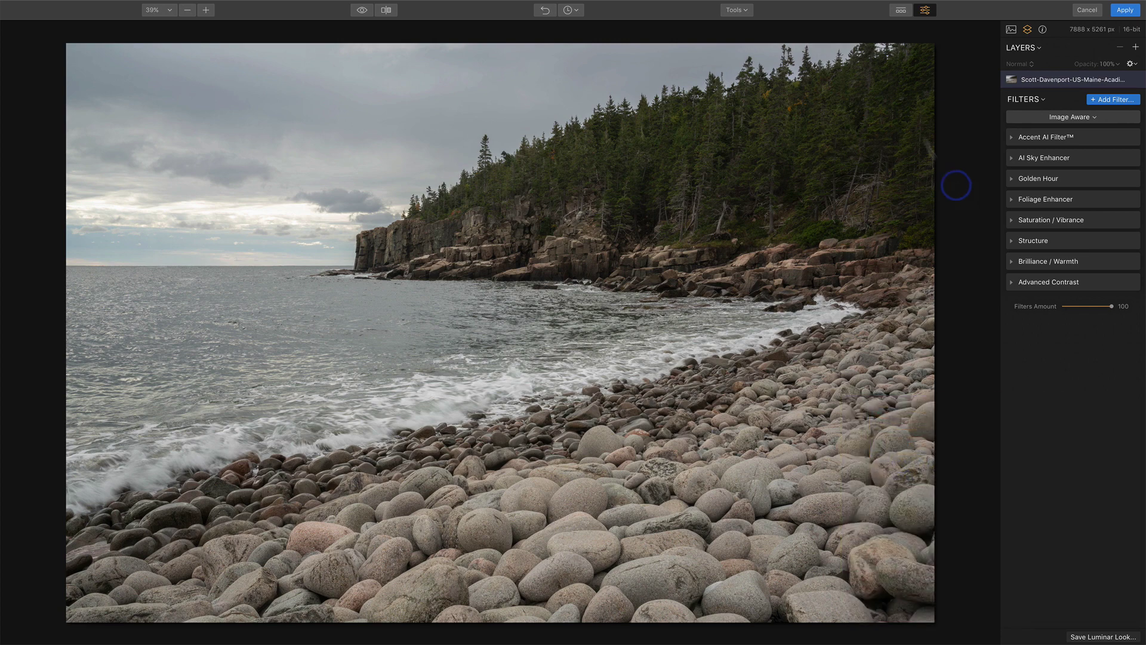
# Apply the Crisp And Clean look from User Luminar Looks at amount 80, removing its Clarity filter.
pyautogui.click(900, 11)
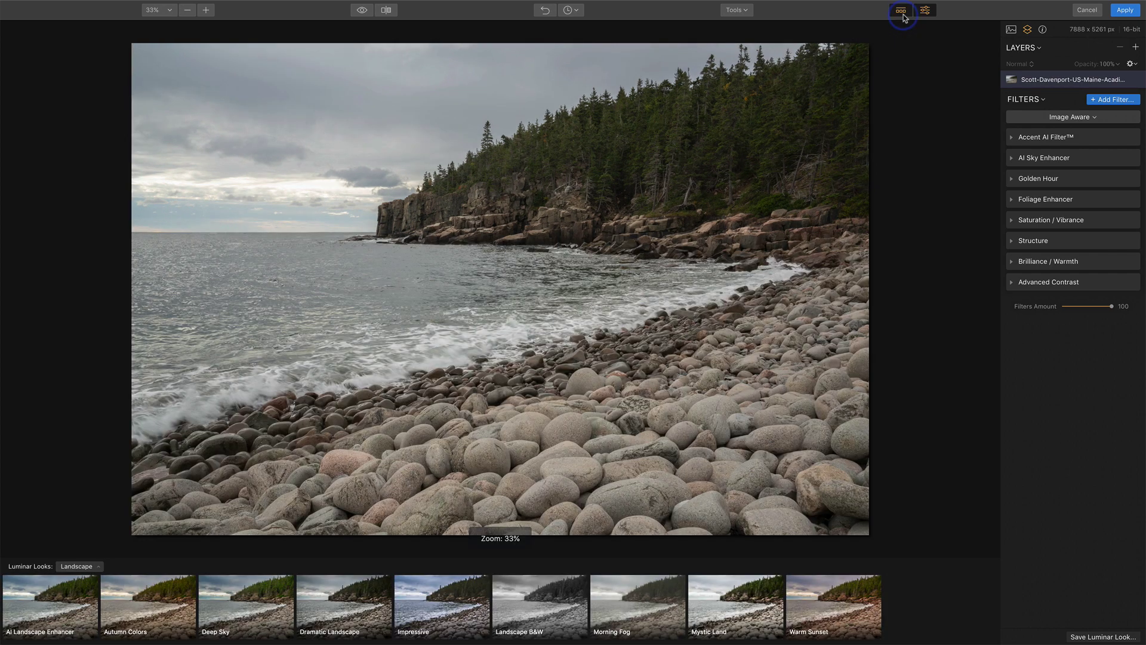
pyautogui.click(96, 562)
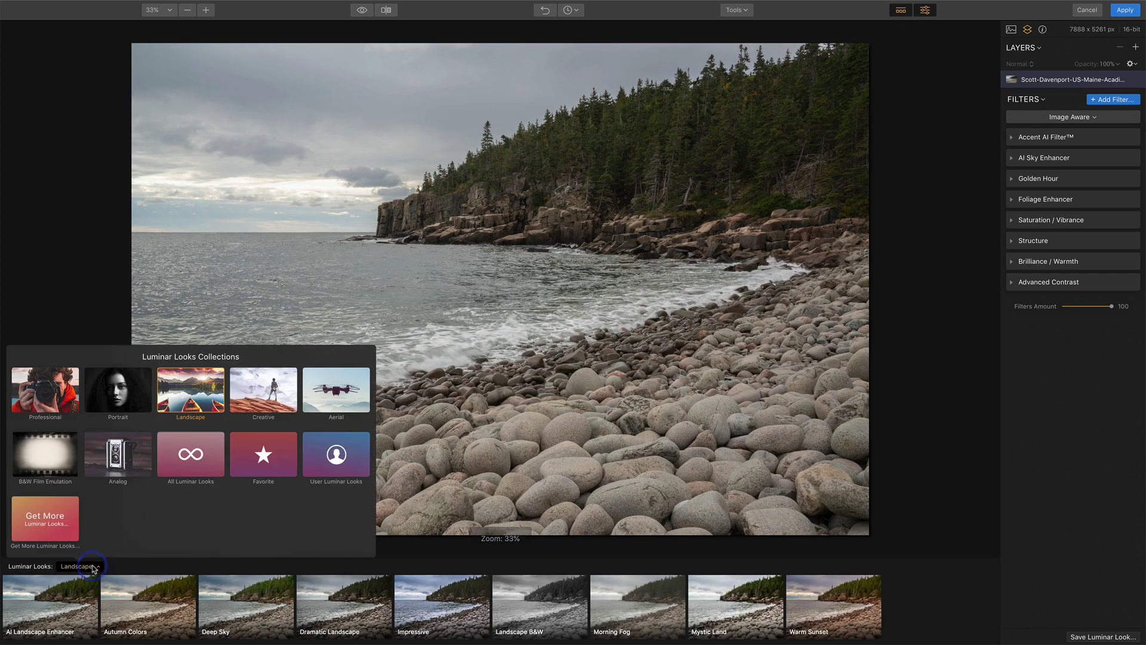
pyautogui.click(332, 454)
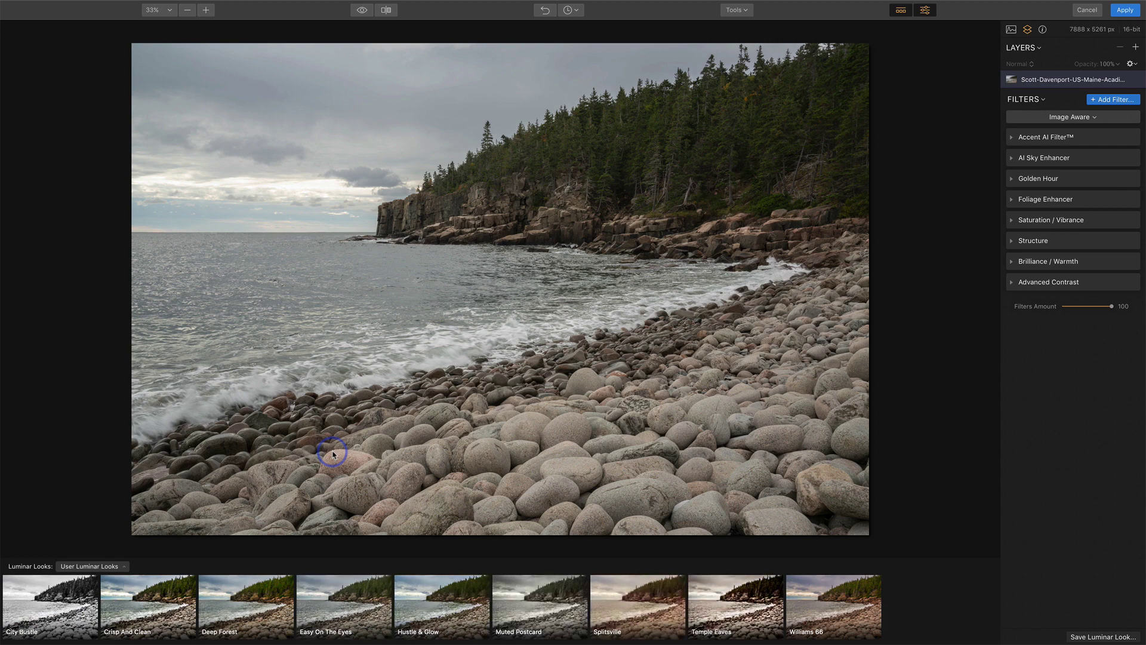
pyautogui.click(145, 607)
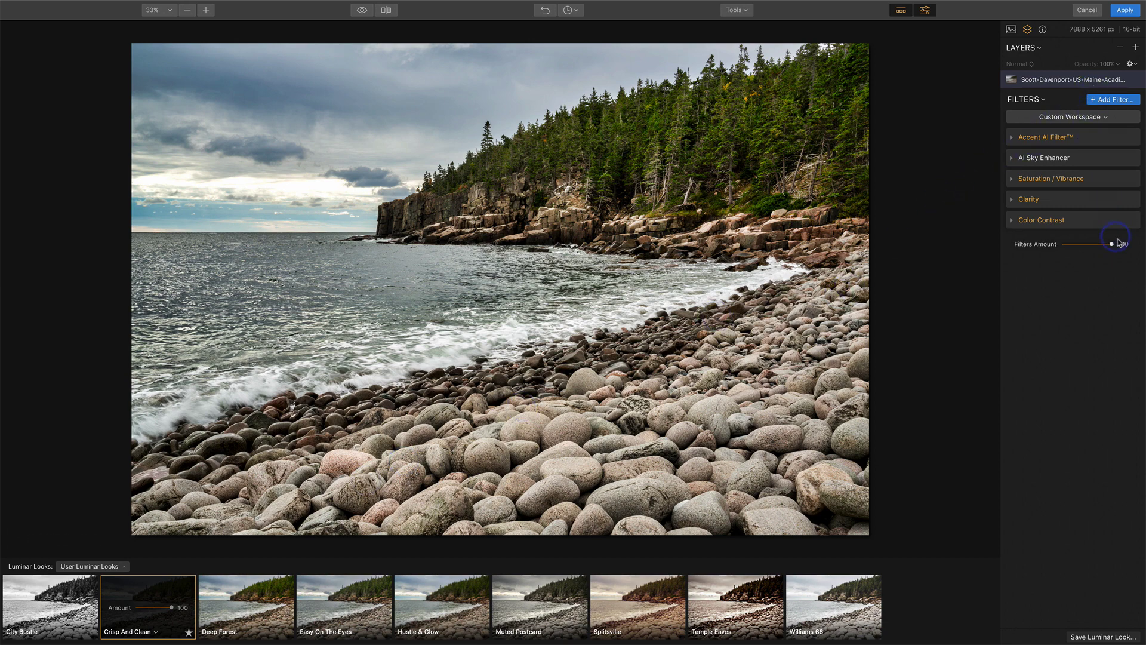
pyautogui.moveTo(1108, 246); pyautogui.dragTo(1101, 246)
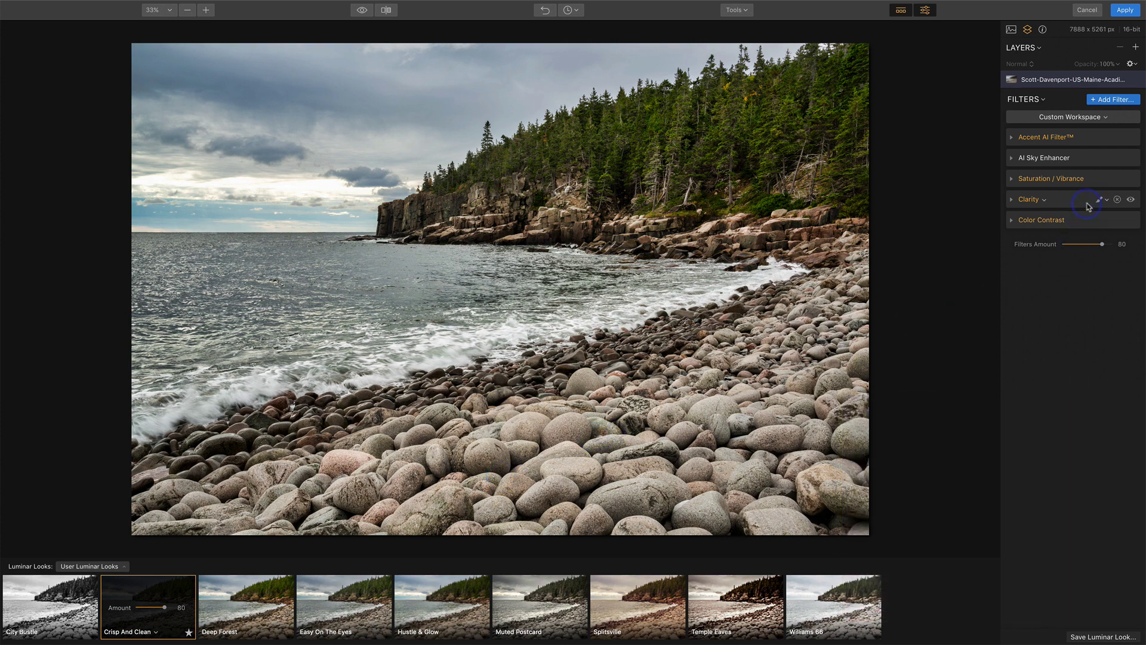
pyautogui.click(1118, 199)
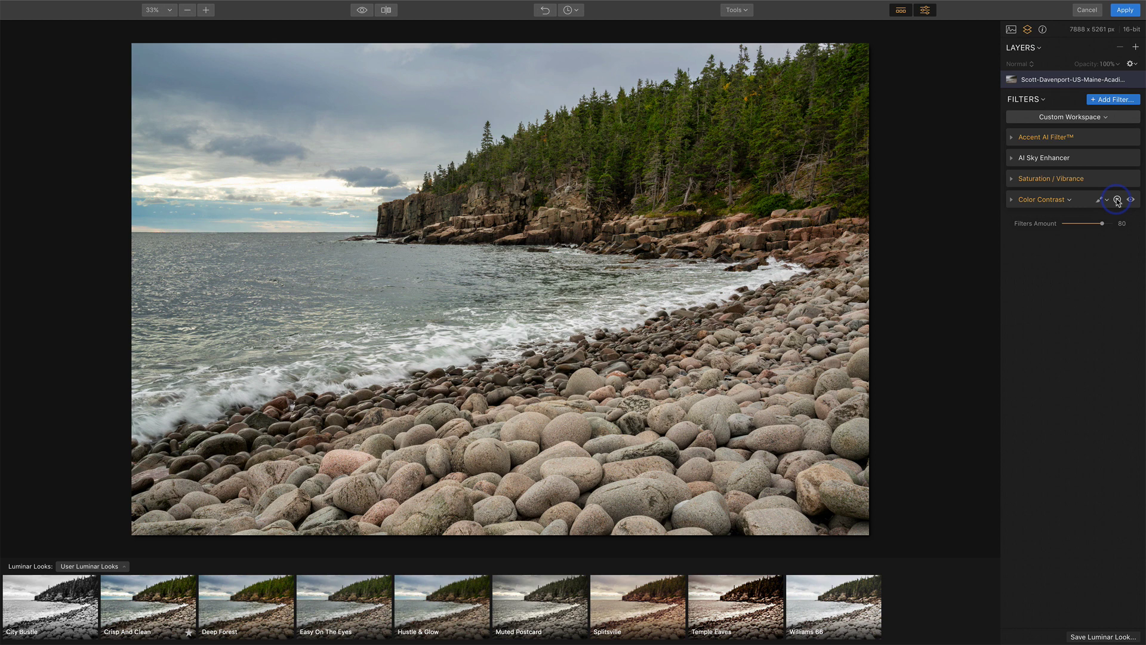
# Add a new adjustment layer carrying the Deep Forest look at 100.
pyautogui.click(1135, 45)
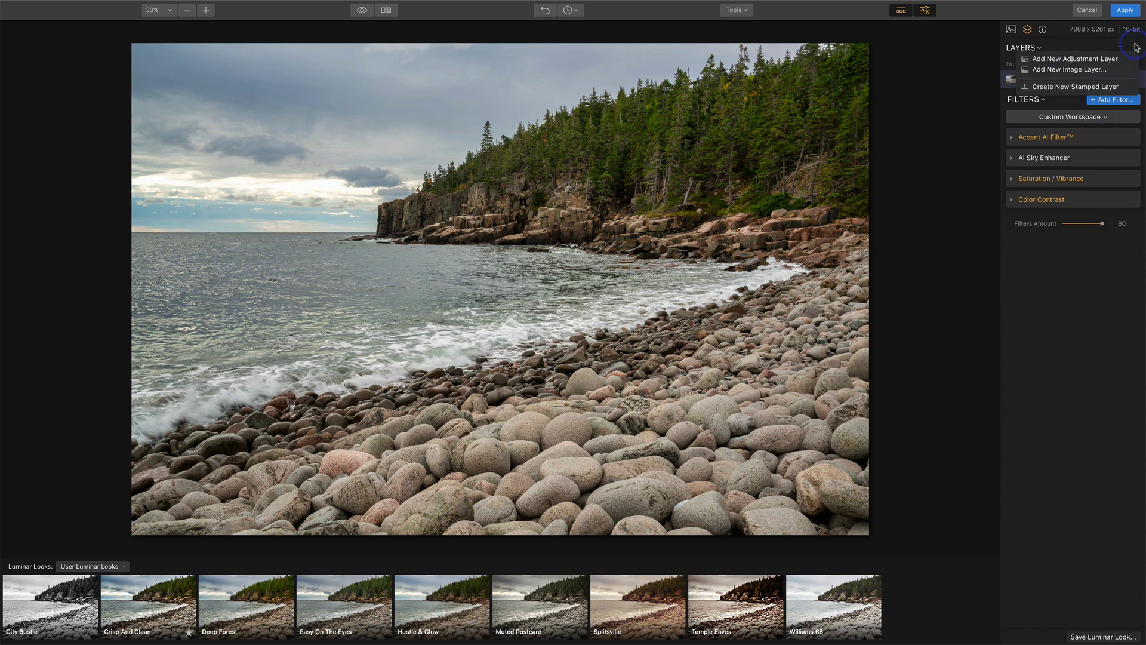
pyautogui.click(1116, 58)
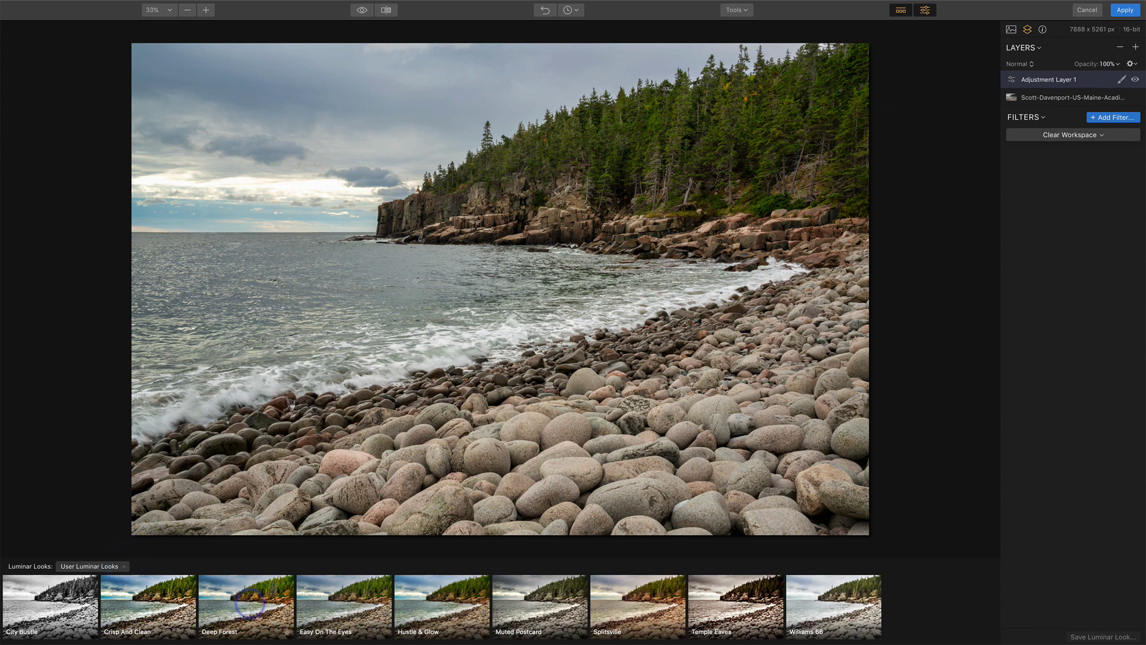
pyautogui.click(255, 604)
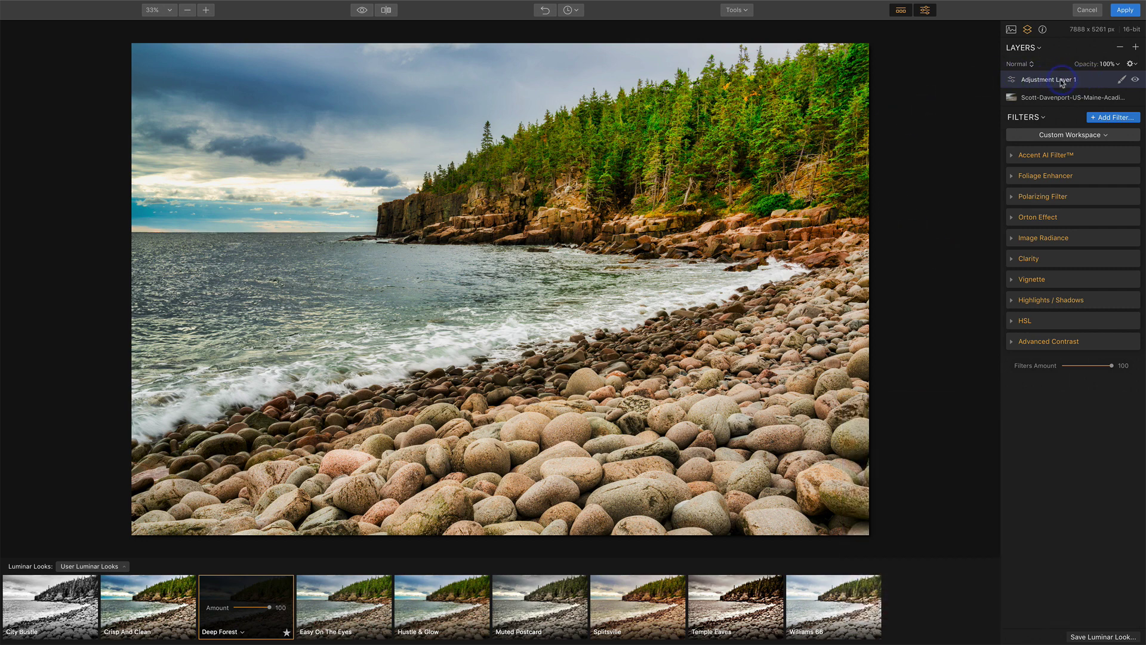
# Create an inverted brush mask on the Deep Forest layer and paint it onto the tree line.
pyautogui.click(1121, 80)
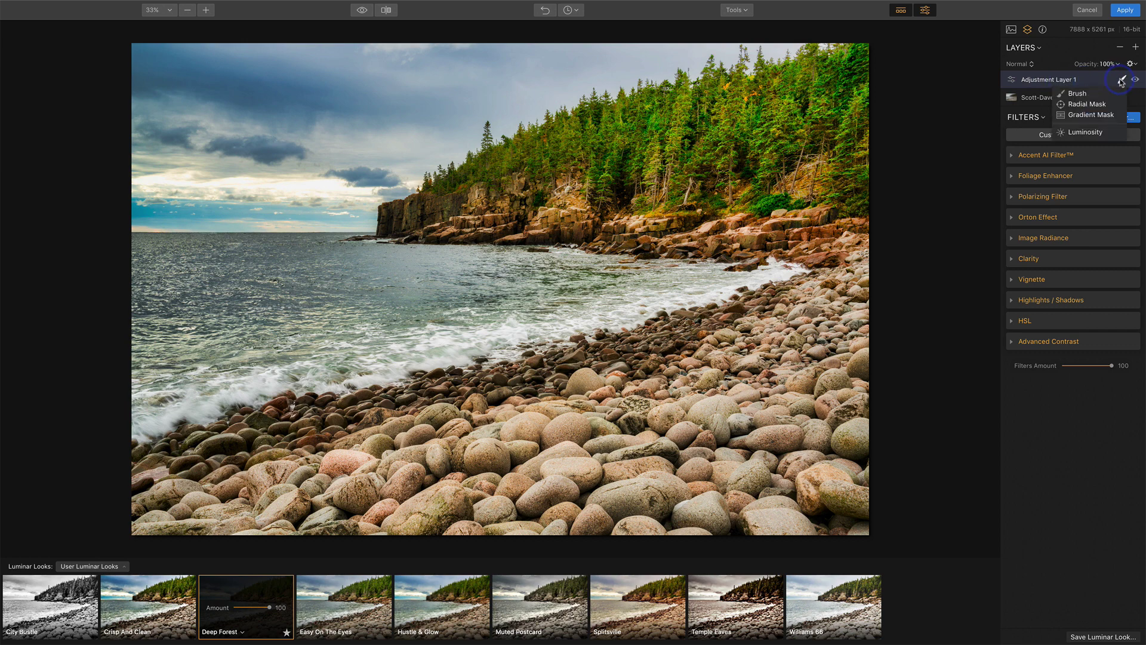
pyautogui.click(1091, 96)
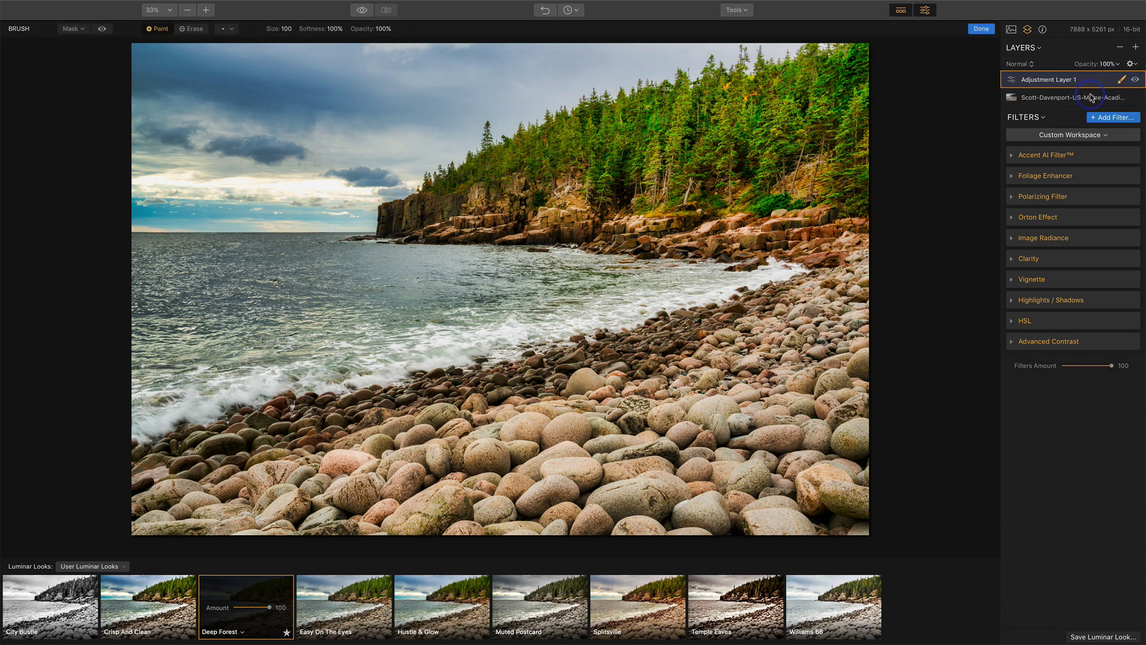
pyautogui.click(82, 33)
pyautogui.click(85, 53)
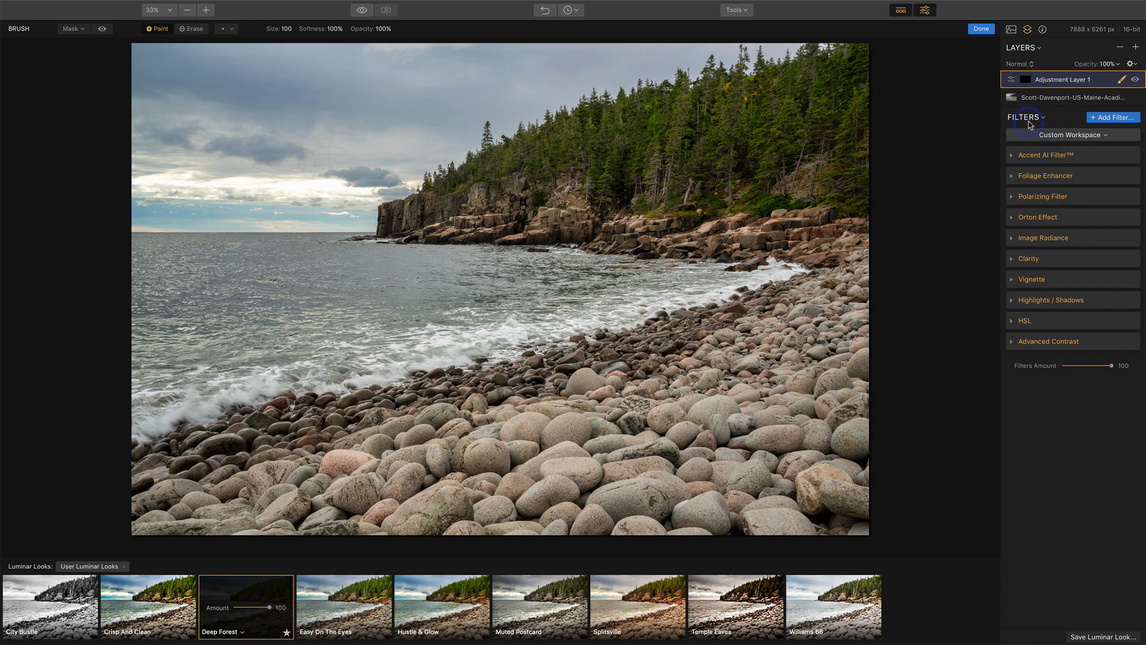
pyautogui.click(163, 31)
pyautogui.moveTo(562, 185)
pyautogui.mouseDown()
pyautogui.moveTo(601, 153)
pyautogui.moveTo(545, 164)
pyautogui.moveTo(627, 146)
pyautogui.moveTo(479, 187)
pyautogui.moveTo(625, 121)
pyautogui.moveTo(827, 75)
pyautogui.moveTo(695, 114)
pyautogui.moveTo(646, 171)
pyautogui.moveTo(859, 187)
pyautogui.moveTo(660, 184)
pyautogui.moveTo(826, 112)
pyautogui.moveTo(813, 163)
pyautogui.mouseUp()
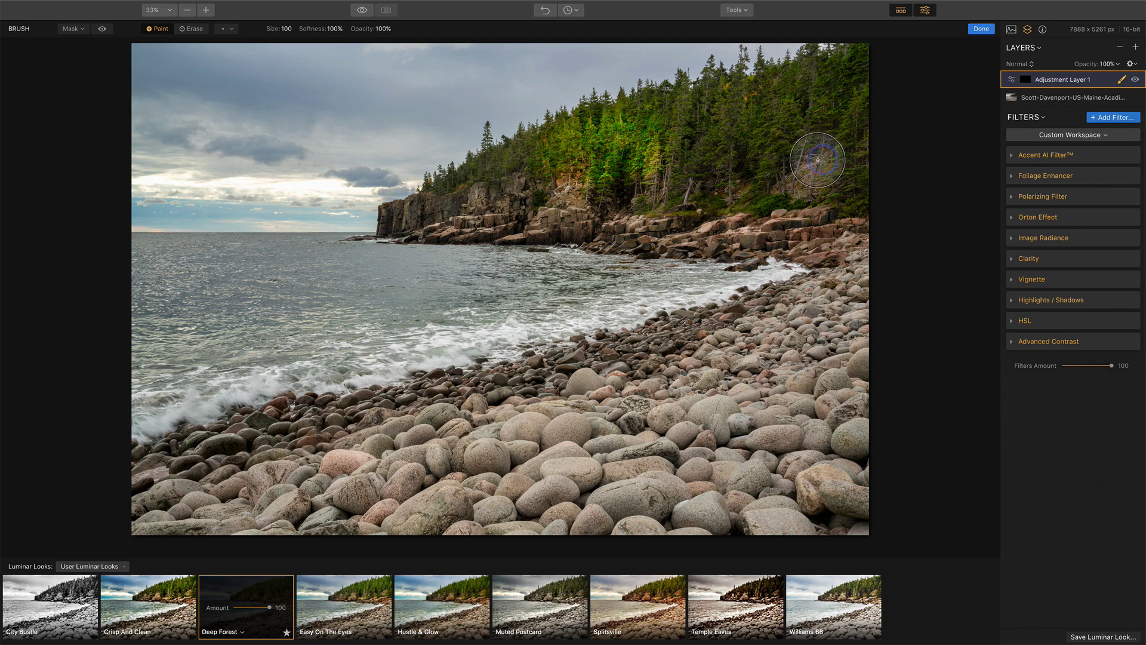
# Show the red mask overlay, shrink the brush to 16 and refine the tree edges.
pyautogui.click(102, 29)
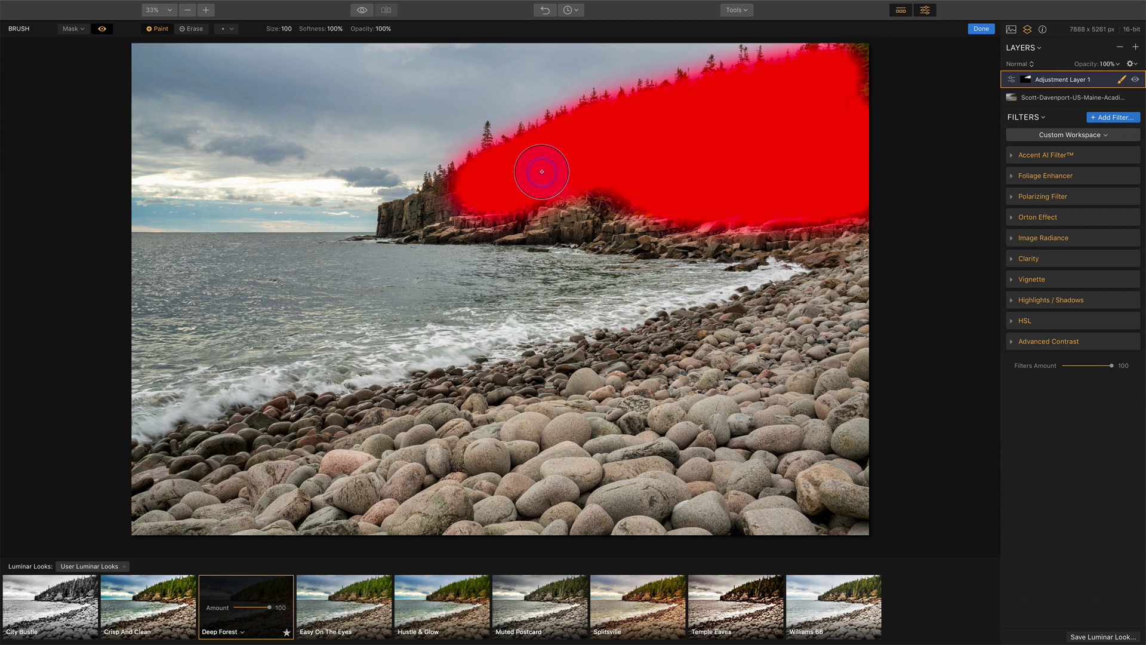
pyautogui.press('[')
pyautogui.press('[')
pyautogui.press('[')
pyautogui.press('[')
pyautogui.press('[')
pyautogui.press('[')
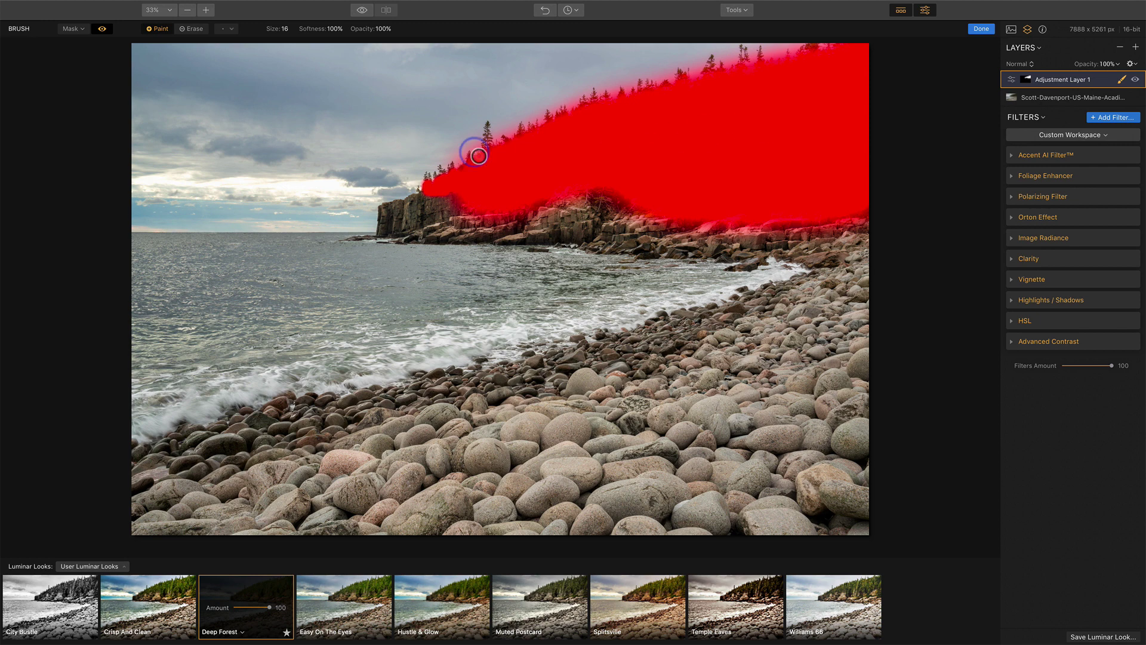
pyautogui.click(80, 31)
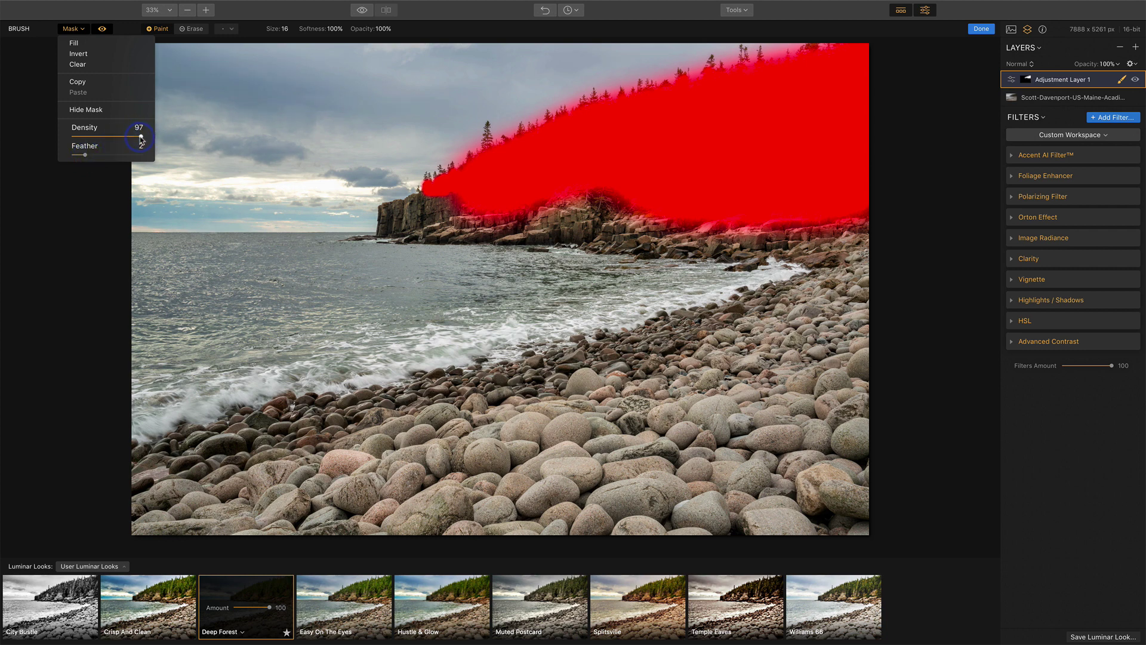
# Hide the mask overlay, confirm the Deep Forest mask, and add Adjustment Layer 2.
pyautogui.click(70, 29)
pyautogui.click(101, 29)
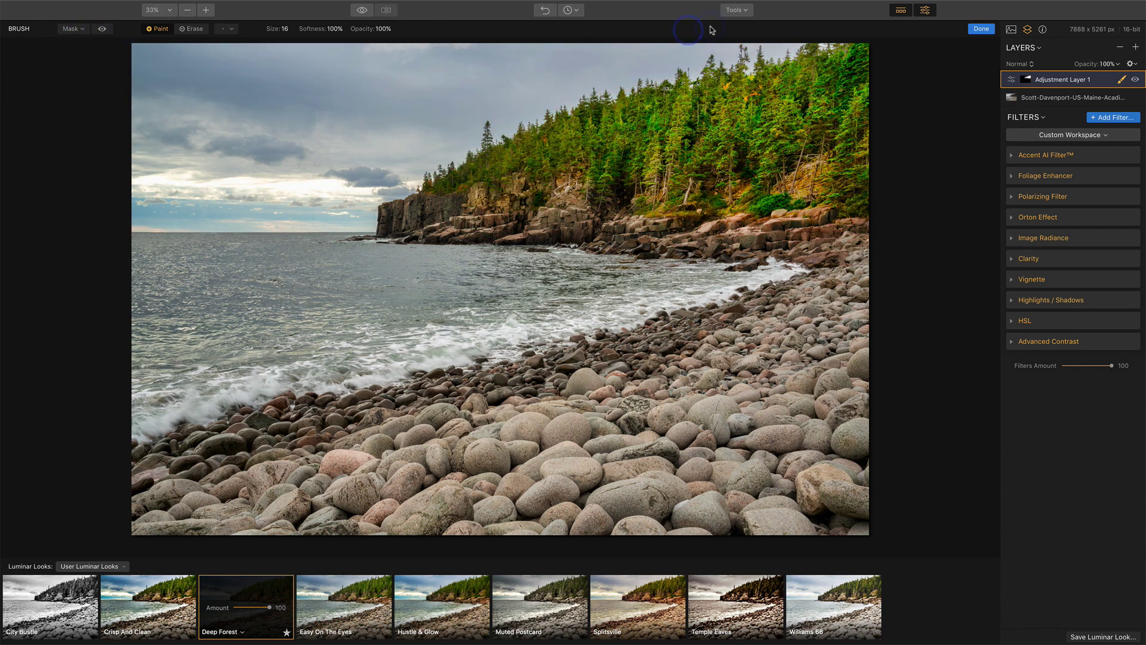
pyautogui.click(979, 31)
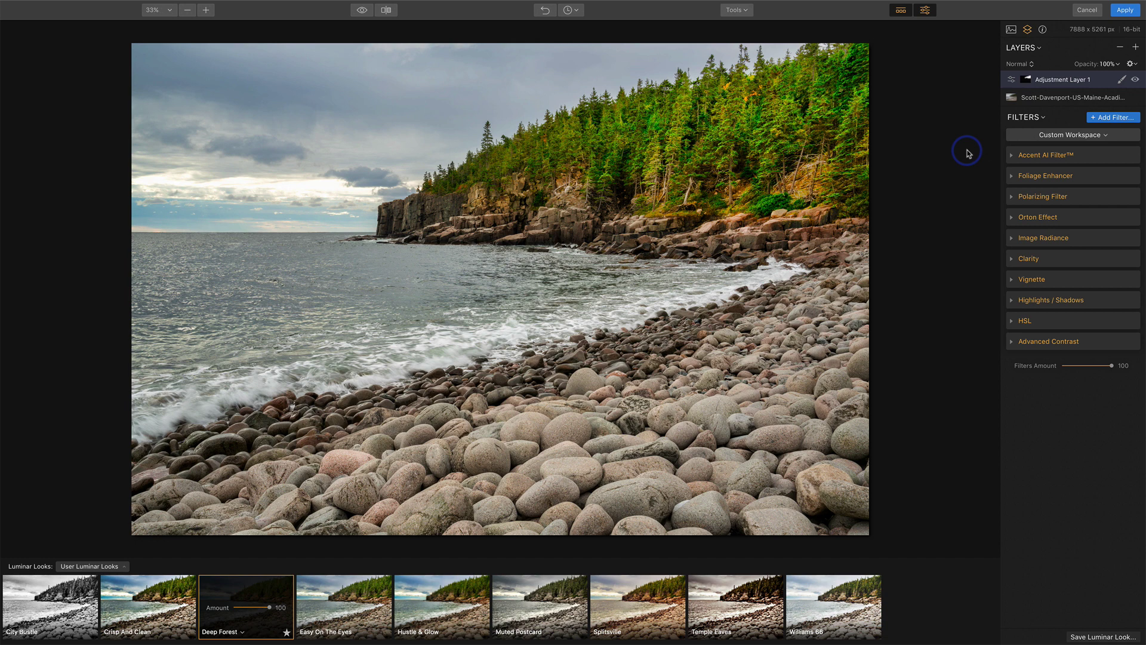
pyautogui.click(1135, 46)
pyautogui.click(1112, 58)
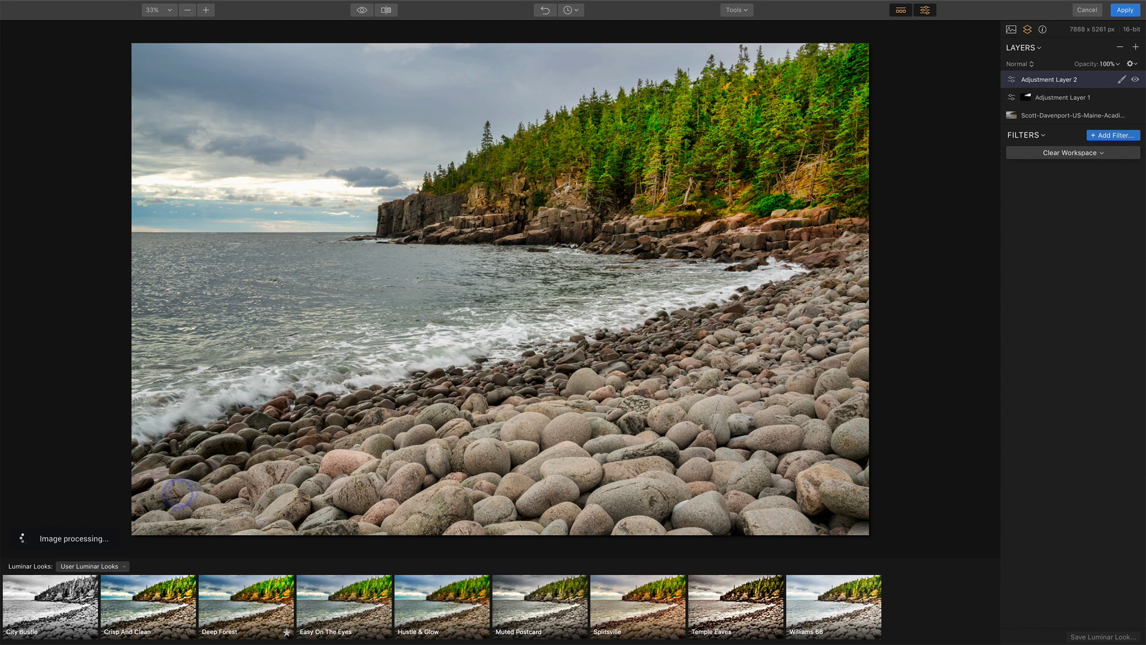
# Give Adjustment Layer 2 the Landscape collection's Dramatic Landscape look at 100, minus its Vignette filter.
pyautogui.click(105, 567)
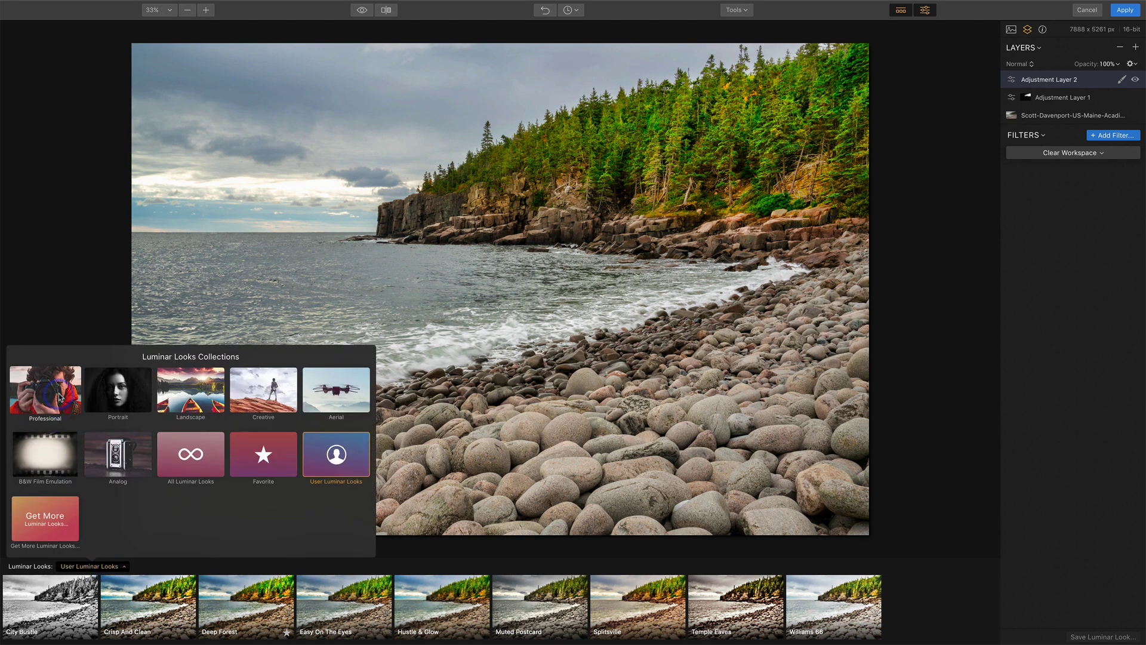
pyautogui.click(187, 392)
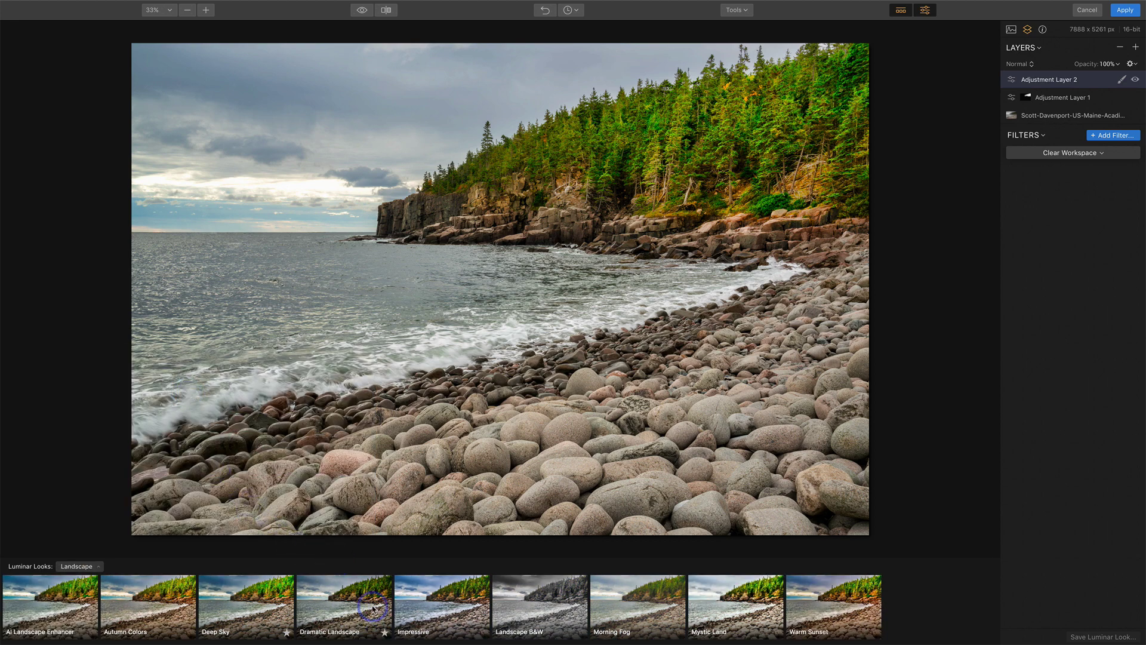
pyautogui.click(372, 608)
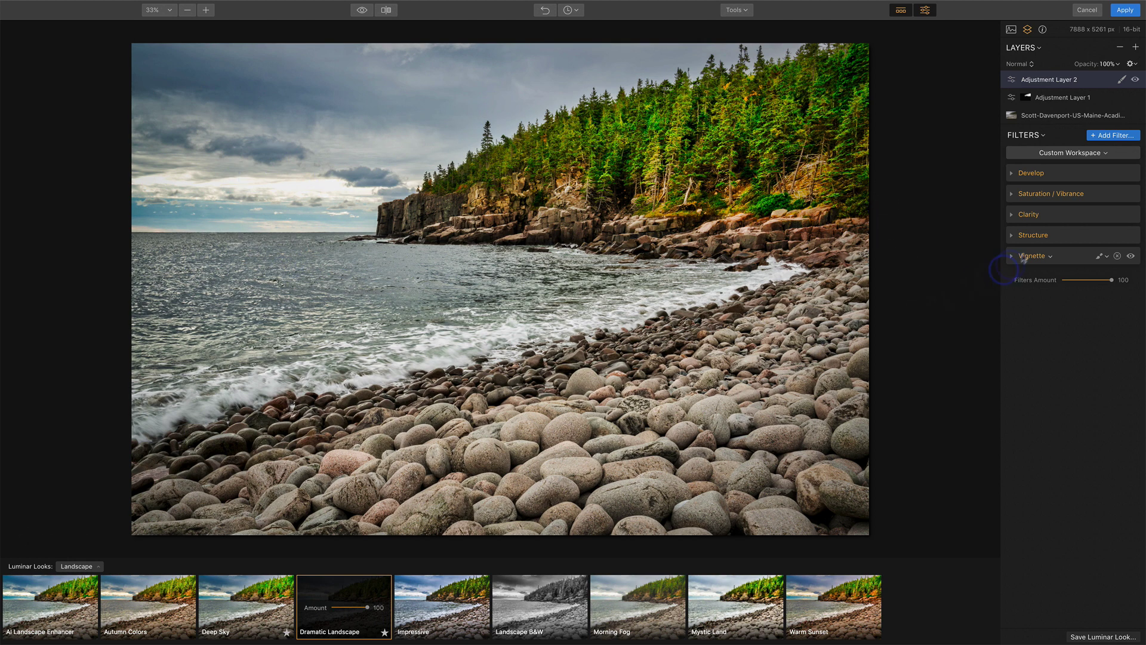
pyautogui.moveTo(1115, 255)
pyautogui.click(1117, 256)
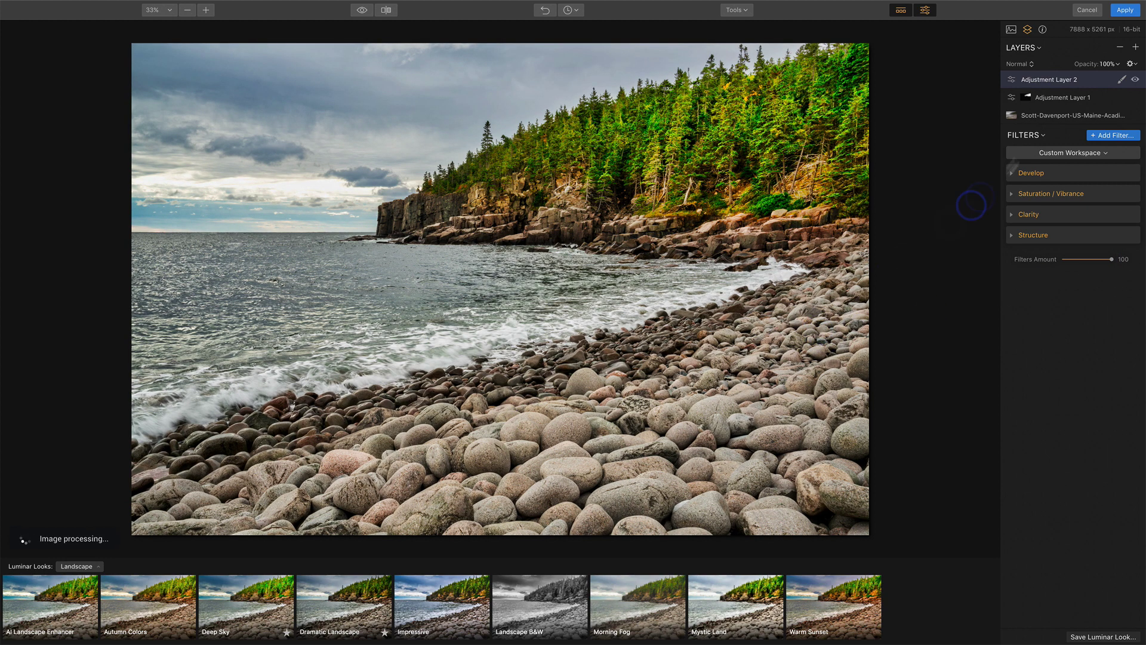
# Draw a gradient mask across the shoreline, then rotate, tilt and reposition it over the rocks.
pyautogui.click(1121, 80)
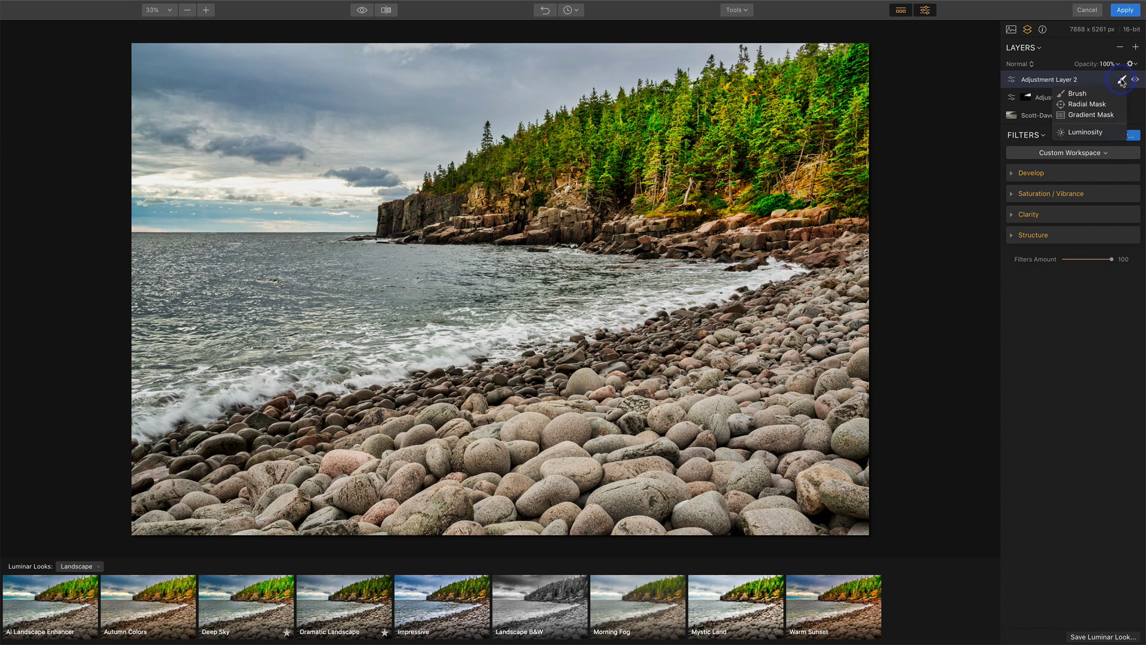
pyautogui.click(1096, 116)
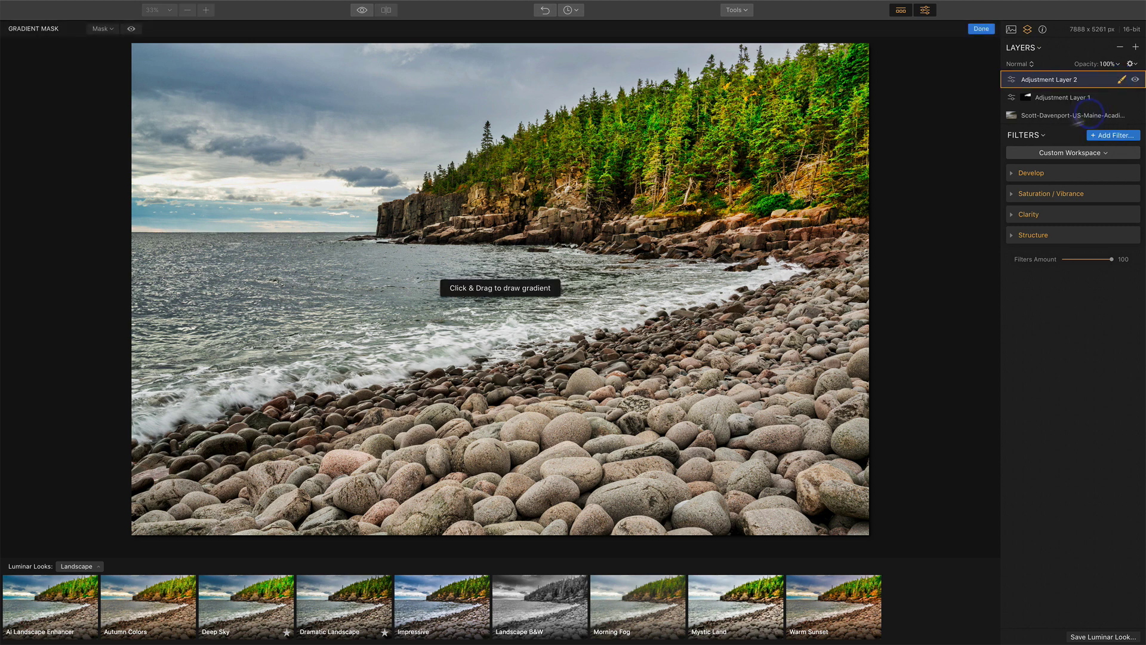
pyautogui.moveTo(546, 342); pyautogui.dragTo(546, 325)
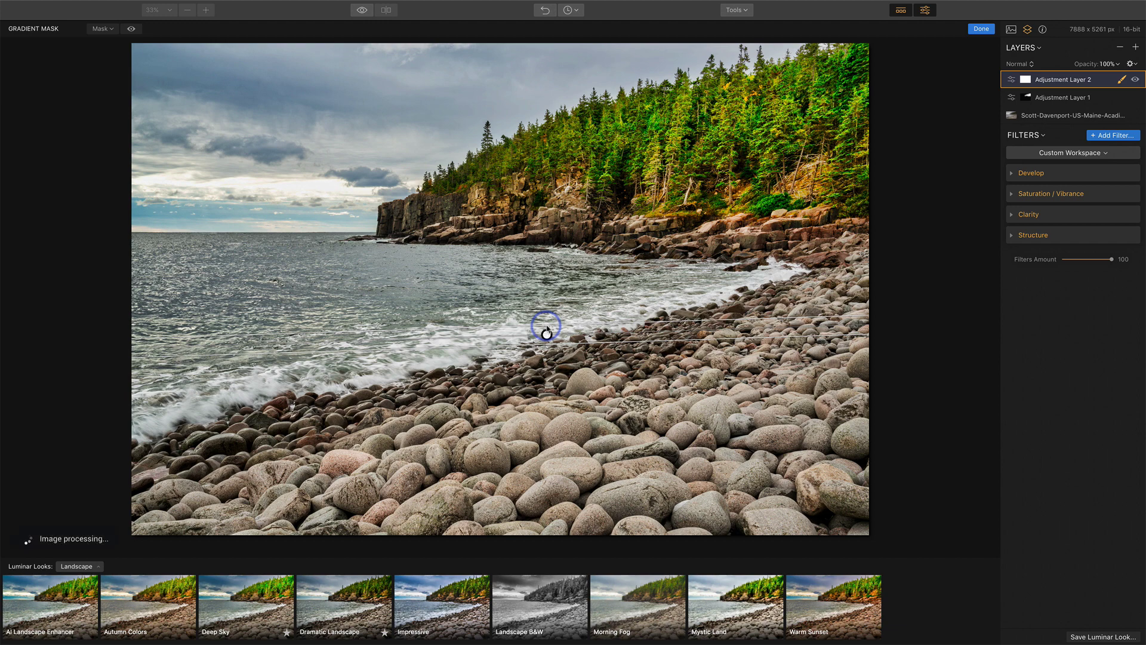
pyautogui.moveTo(618, 330)
pyautogui.mouseDown()
pyautogui.moveTo(626, 320)
pyautogui.moveTo(633, 339)
pyautogui.mouseUp()
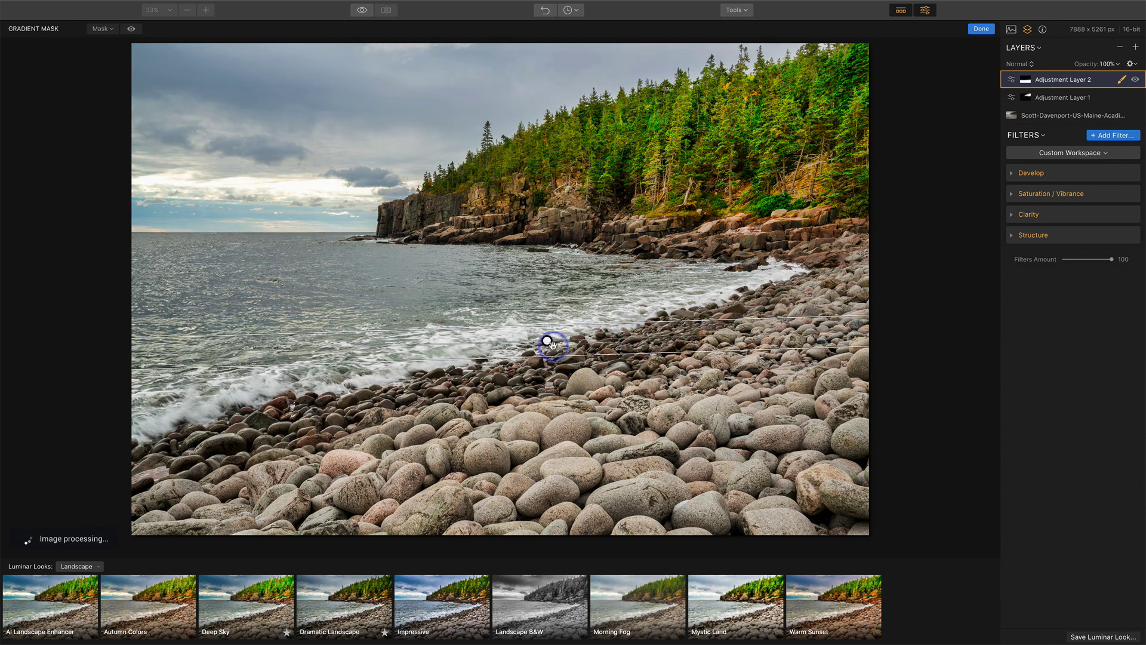
pyautogui.moveTo(542, 340); pyautogui.dragTo(806, 267)
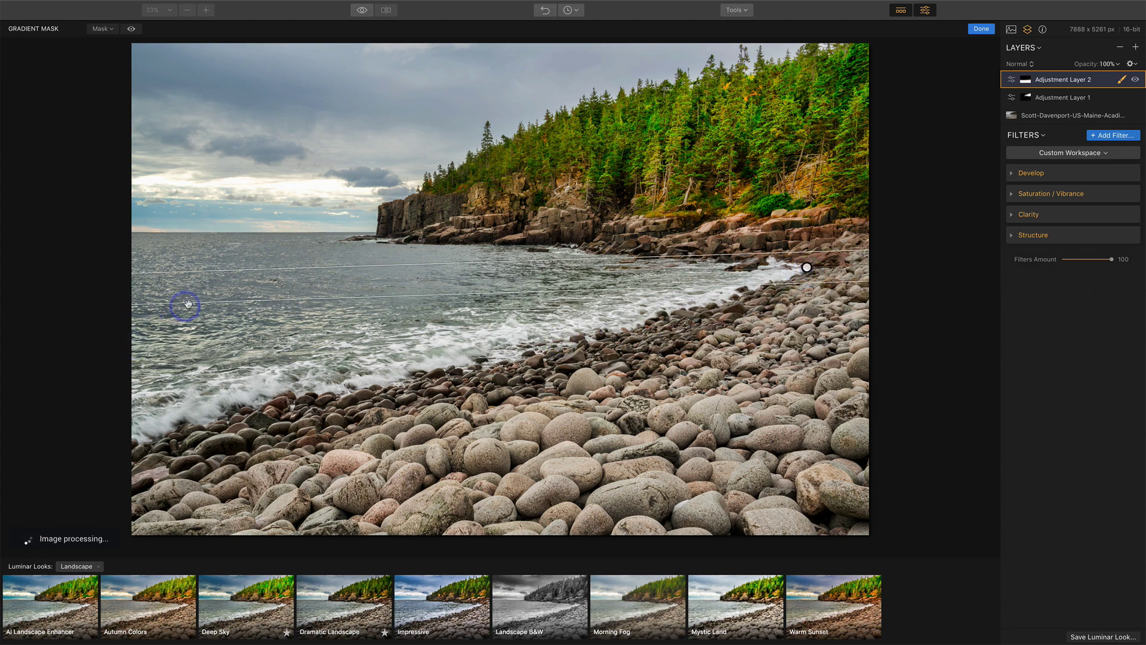
pyautogui.moveTo(189, 293); pyautogui.dragTo(187, 418)
pyautogui.moveTo(522, 354); pyautogui.dragTo(528, 361)
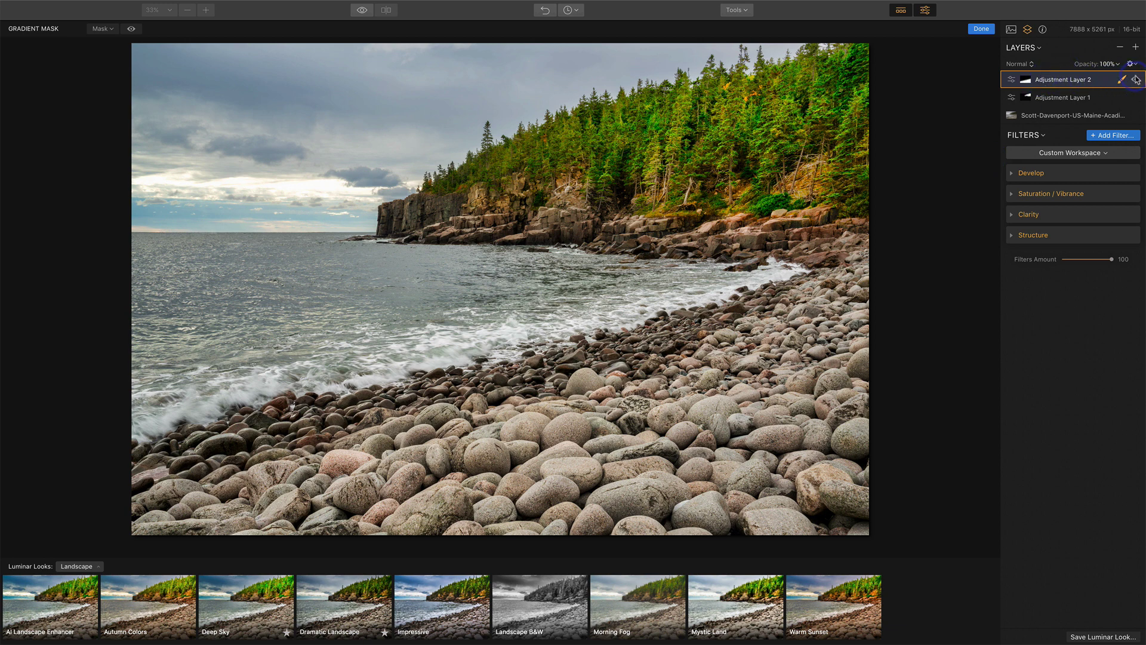
# Confirm the gradient mask, compare the layer on and off, and set Clarity Amount to 56.
pyautogui.click(981, 29)
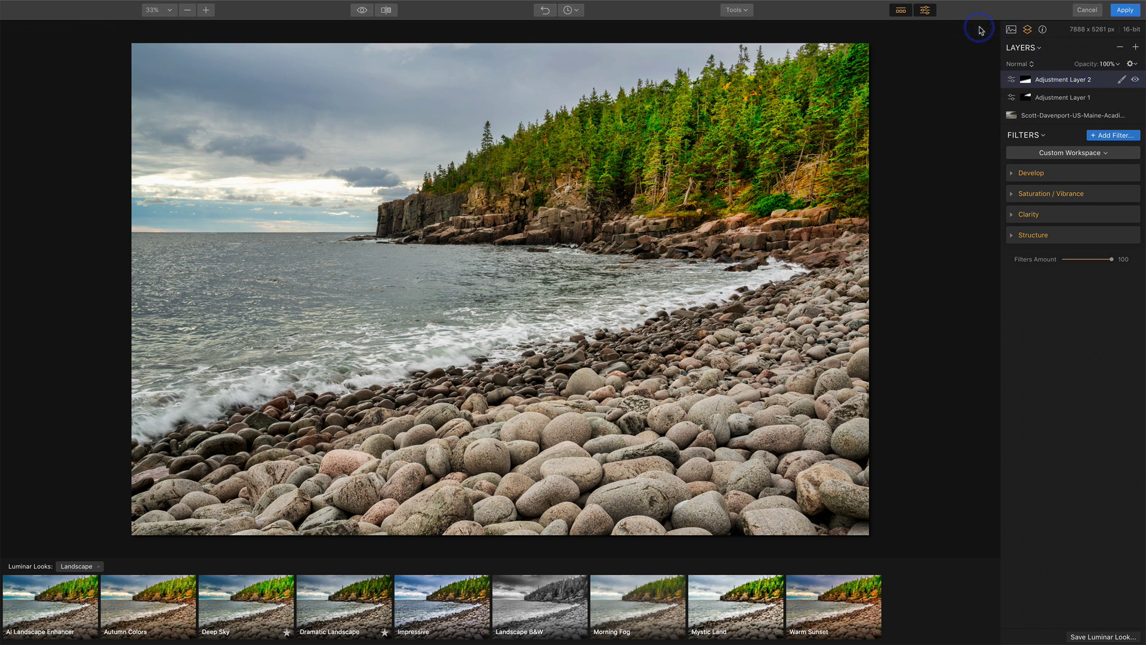
pyautogui.click(1136, 80)
pyautogui.click(1055, 214)
pyautogui.moveTo(1073, 234); pyautogui.dragTo(1088, 233)
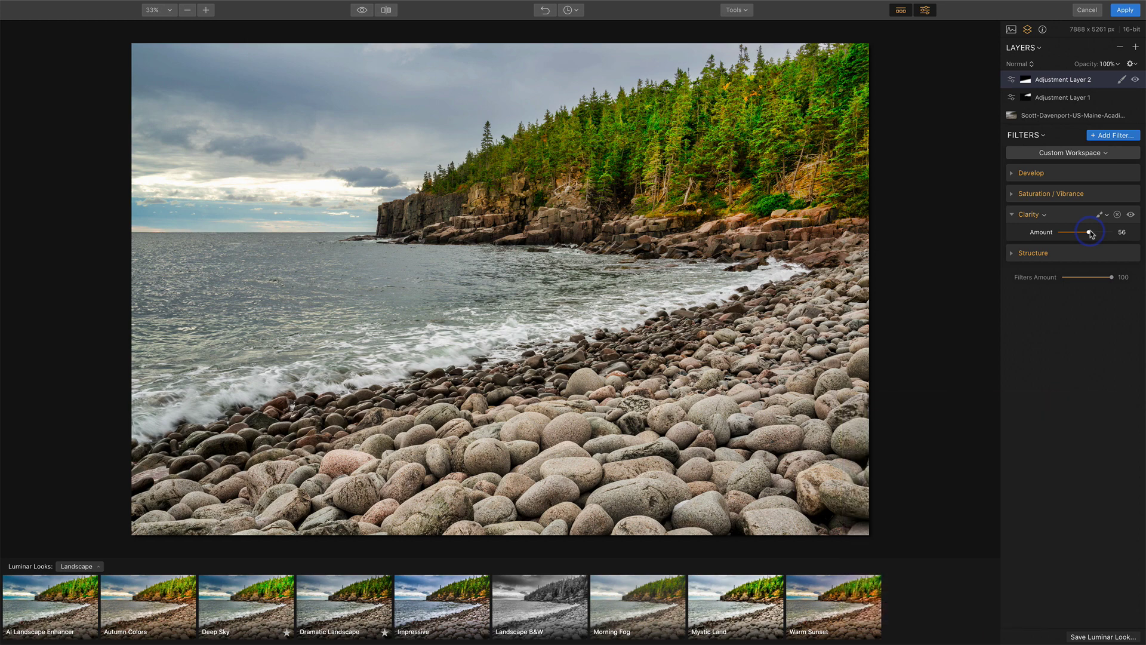
# Add Adjustment Layer 3 with an AI Sky Enhancer filter at Amount 62.
pyautogui.click(1136, 48)
pyautogui.click(1114, 59)
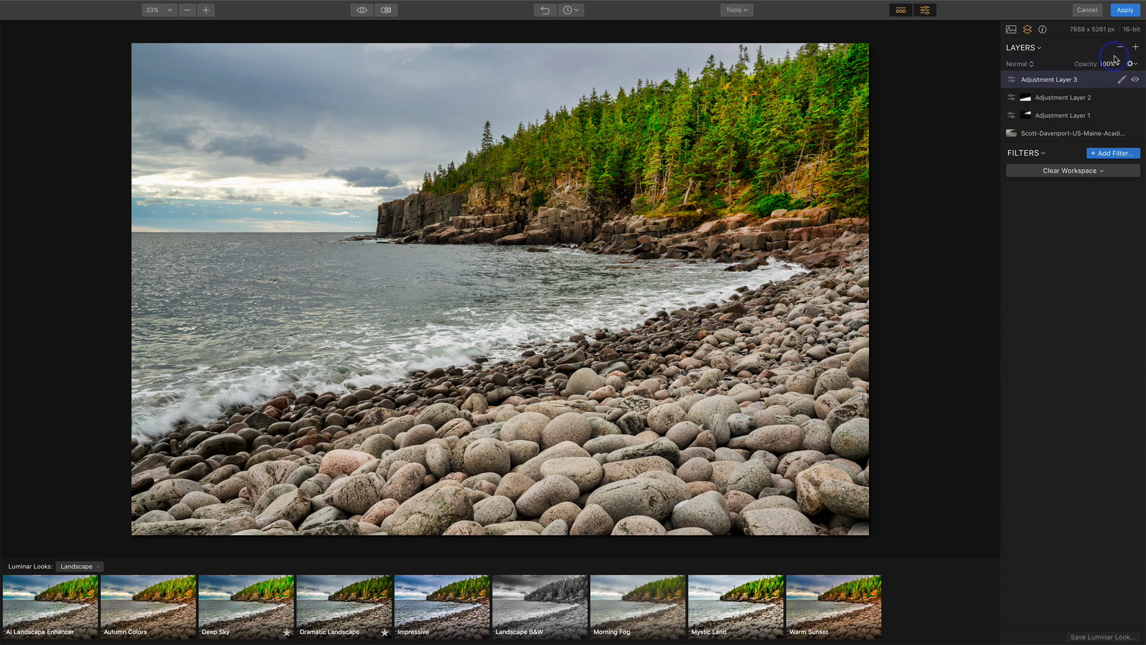
pyautogui.click(1106, 153)
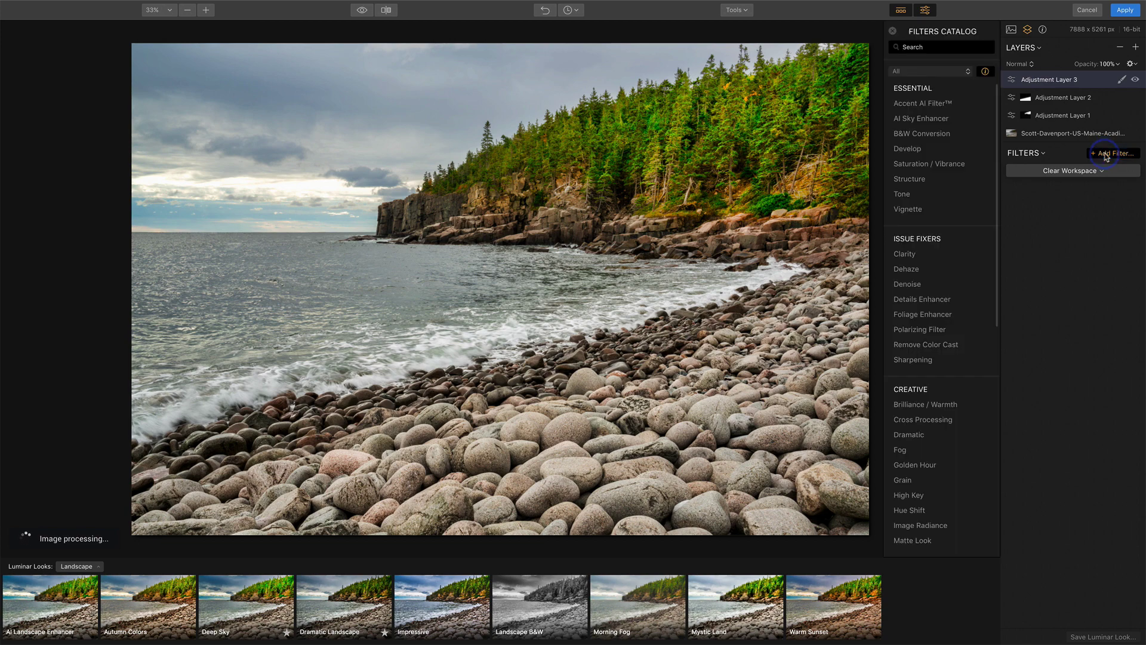
pyautogui.click(926, 119)
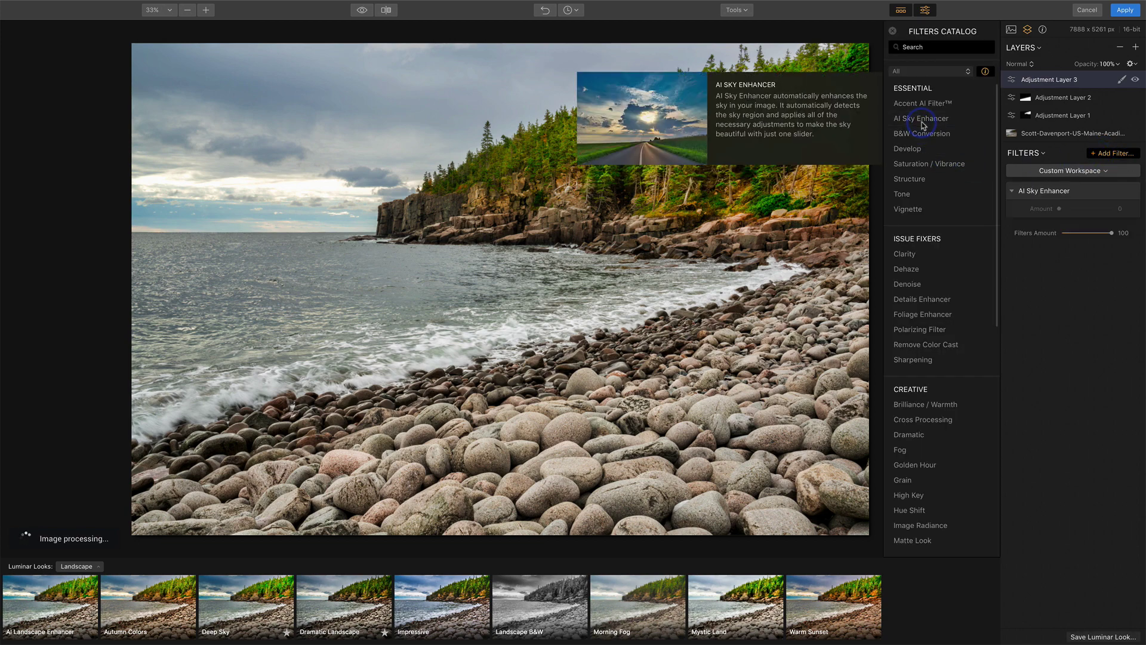
pyautogui.moveTo(1059, 211); pyautogui.dragTo(1085, 211)
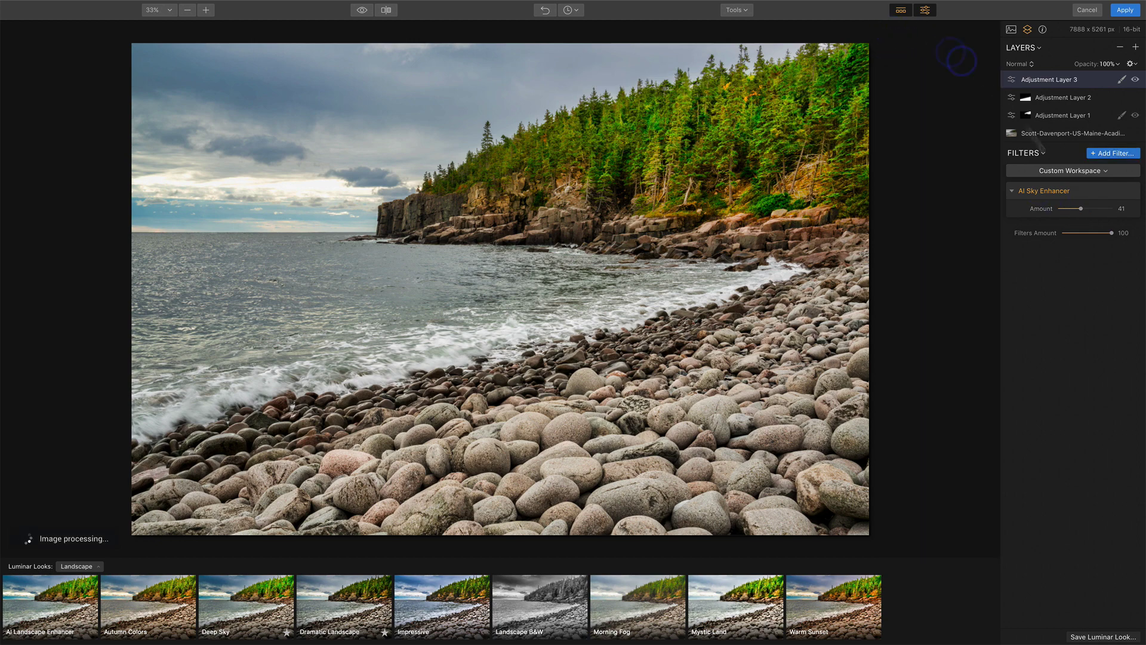
pyautogui.moveTo(1083, 212); pyautogui.dragTo(1089, 213)
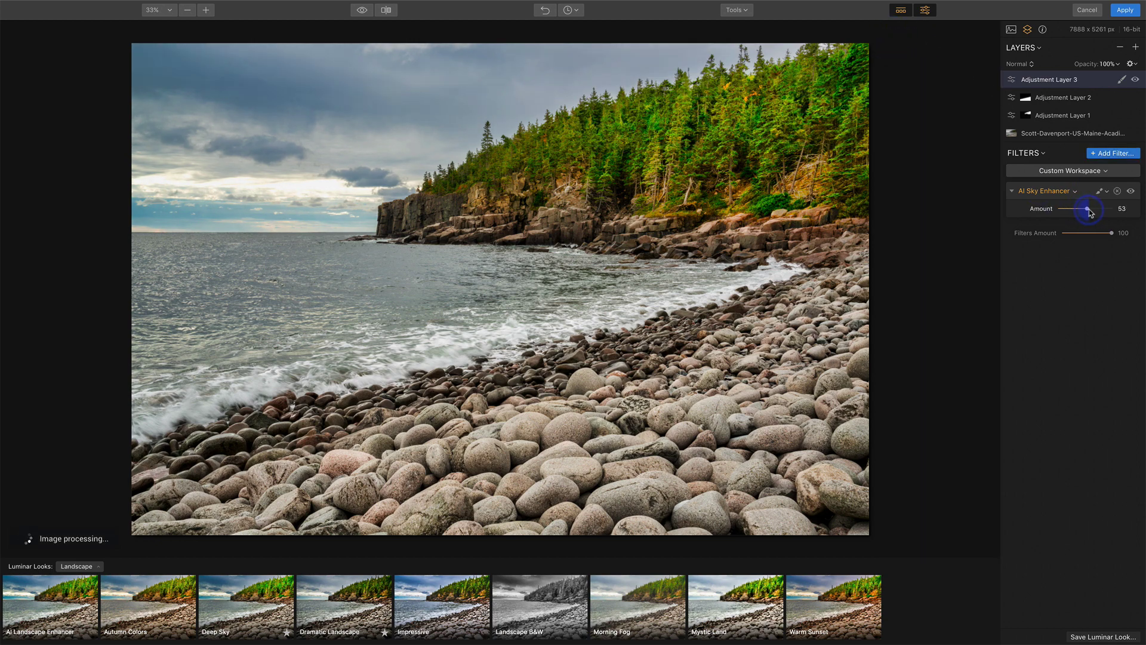
pyautogui.moveTo(1090, 213); pyautogui.dragTo(1096, 213)
# Add a Vignette filter to Adjustment Layer 3: Amount -36, Size 59, Roundness 24, Feather -3.
pyautogui.click(1111, 153)
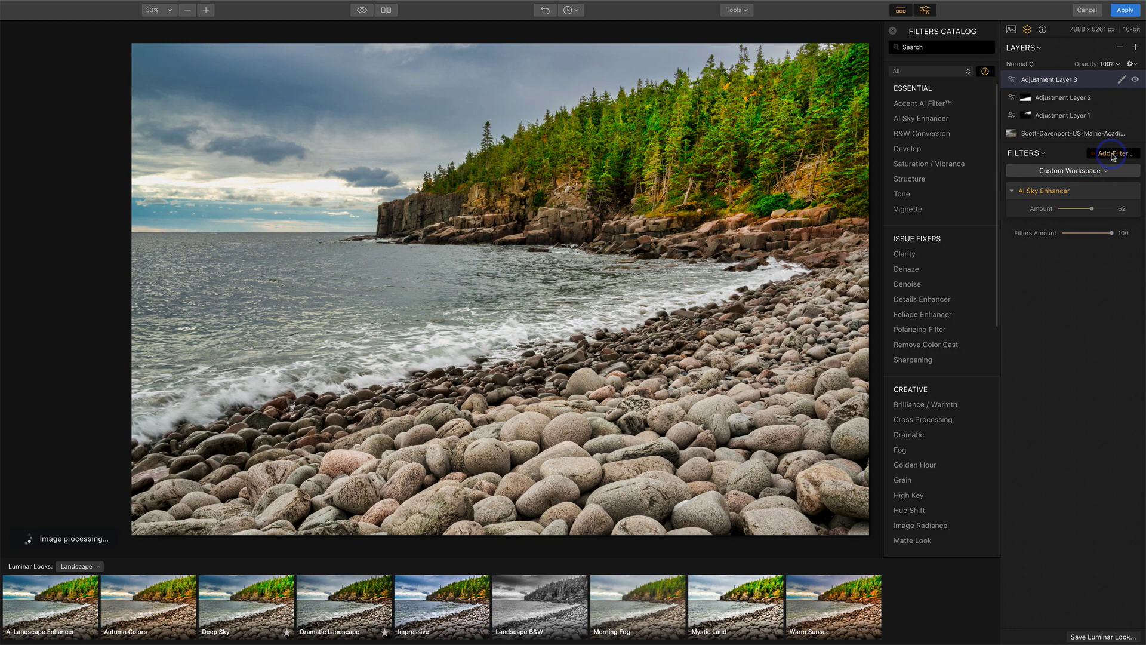
pyautogui.click(922, 214)
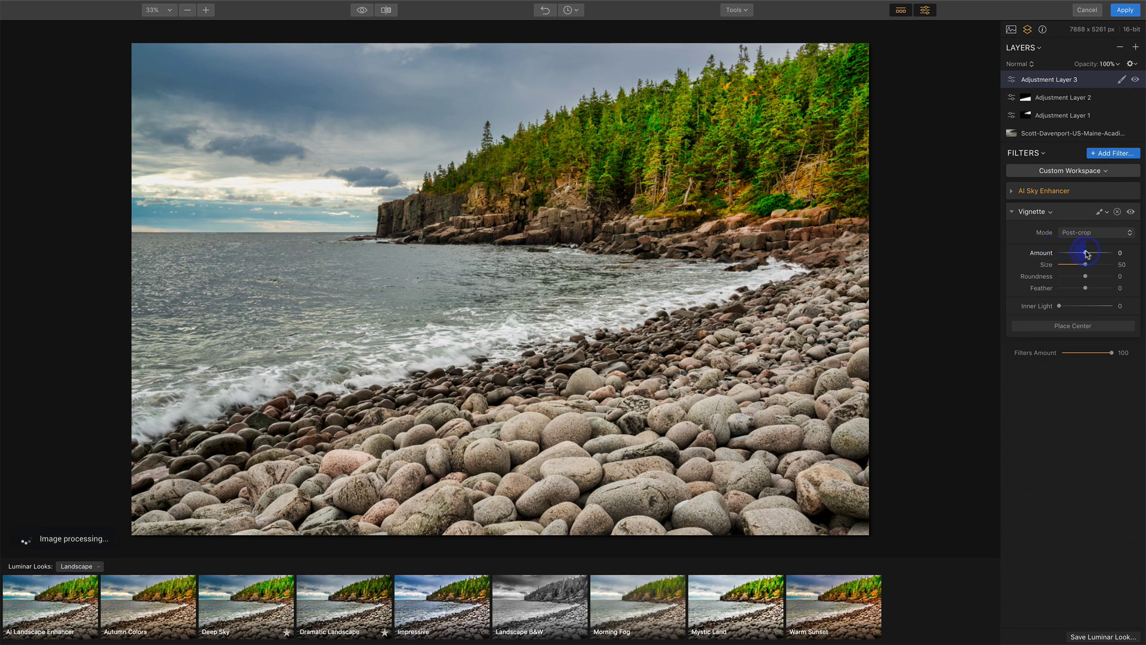
pyautogui.moveTo(1086, 254); pyautogui.dragTo(1080, 254)
pyautogui.moveTo(1085, 289); pyautogui.dragTo(1042, 292)
pyautogui.moveTo(1078, 252); pyautogui.dragTo(1063, 255)
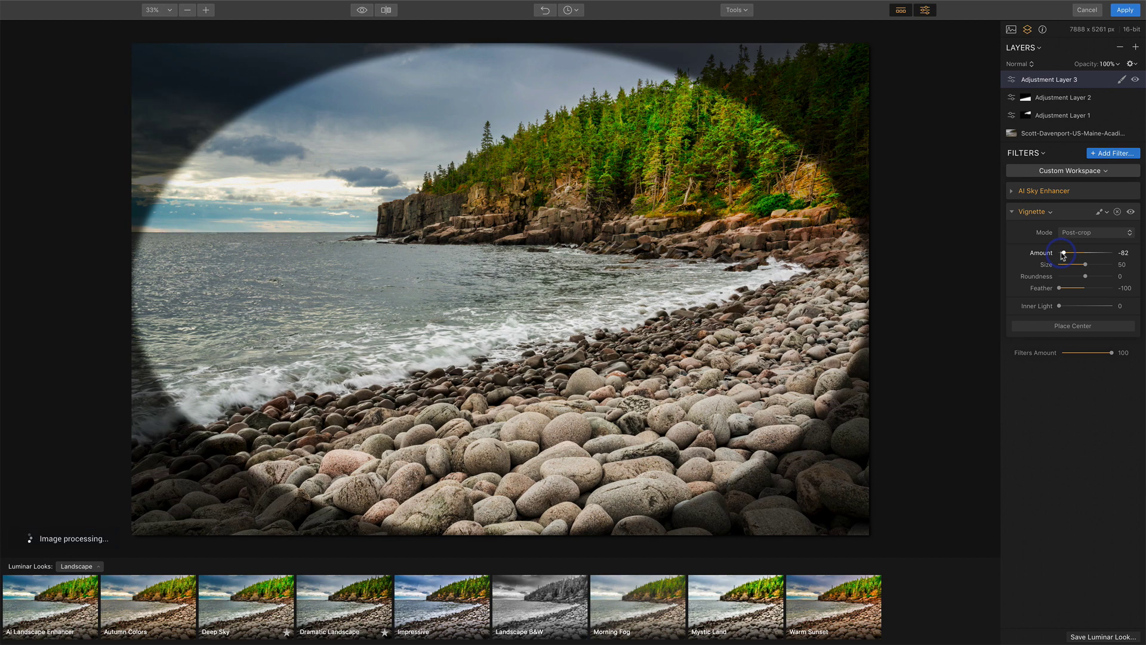
pyautogui.moveTo(1084, 264); pyautogui.dragTo(1078, 266)
pyautogui.moveTo(1085, 276); pyautogui.dragTo(1092, 277)
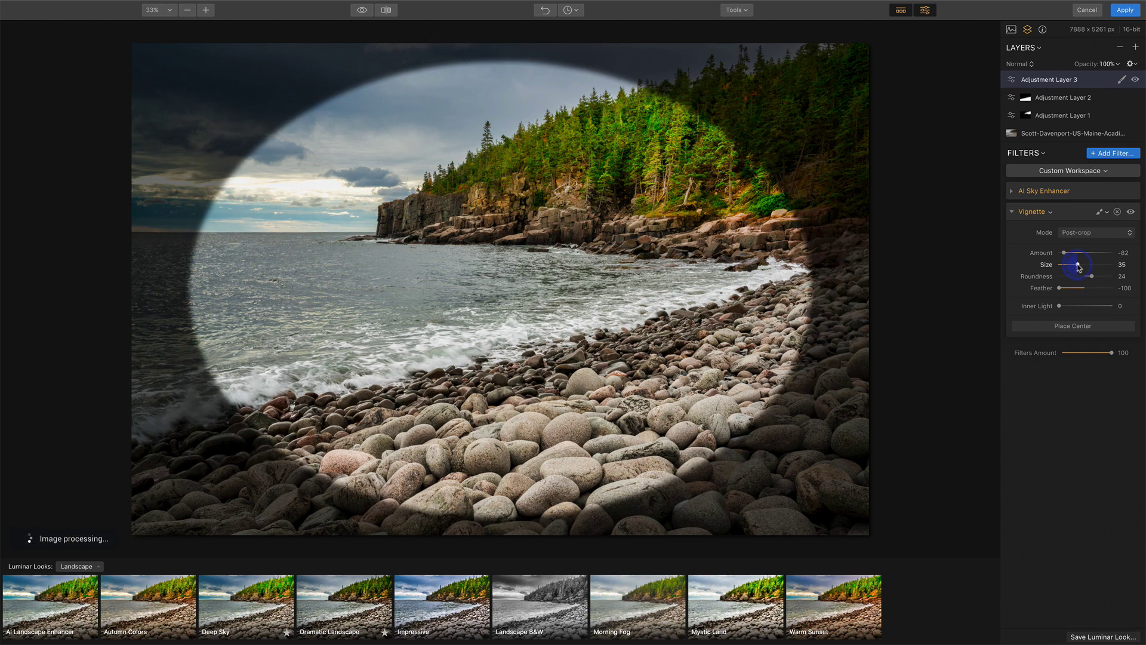
pyautogui.moveTo(1082, 268)
pyautogui.mouseDown()
pyautogui.moveTo(1093, 267)
pyautogui.moveTo(1072, 290)
pyautogui.moveTo(1089, 292)
pyautogui.moveTo(1068, 256)
pyautogui.moveTo(1080, 256)
pyautogui.mouseUp()
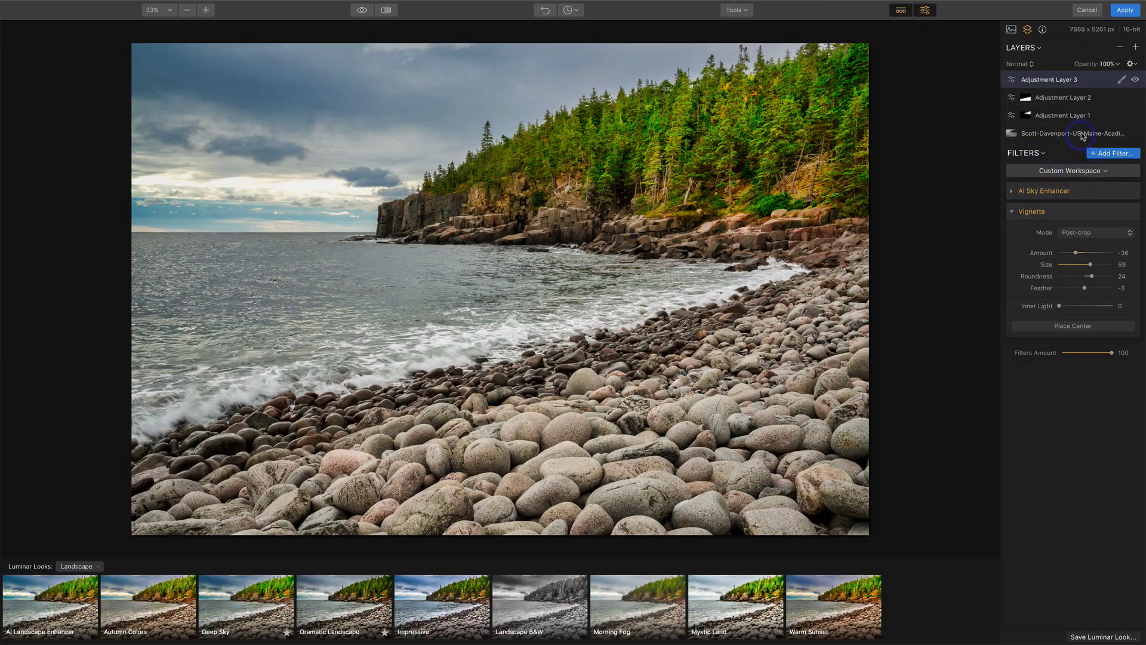
pyautogui.click(1075, 134)
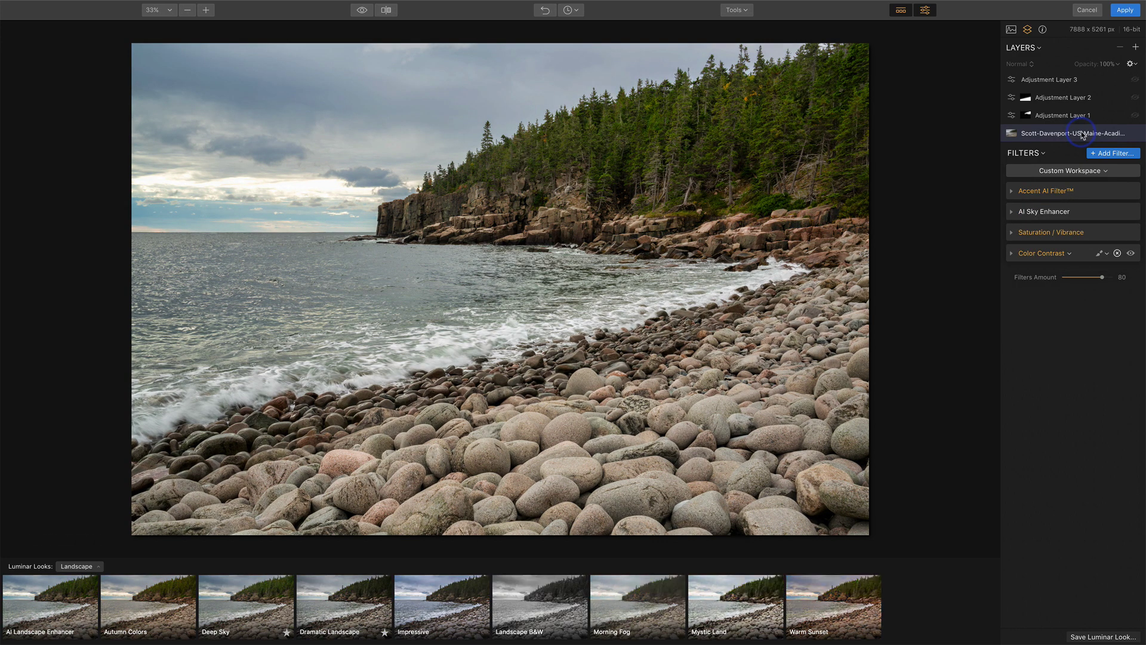
pyautogui.press('\\')
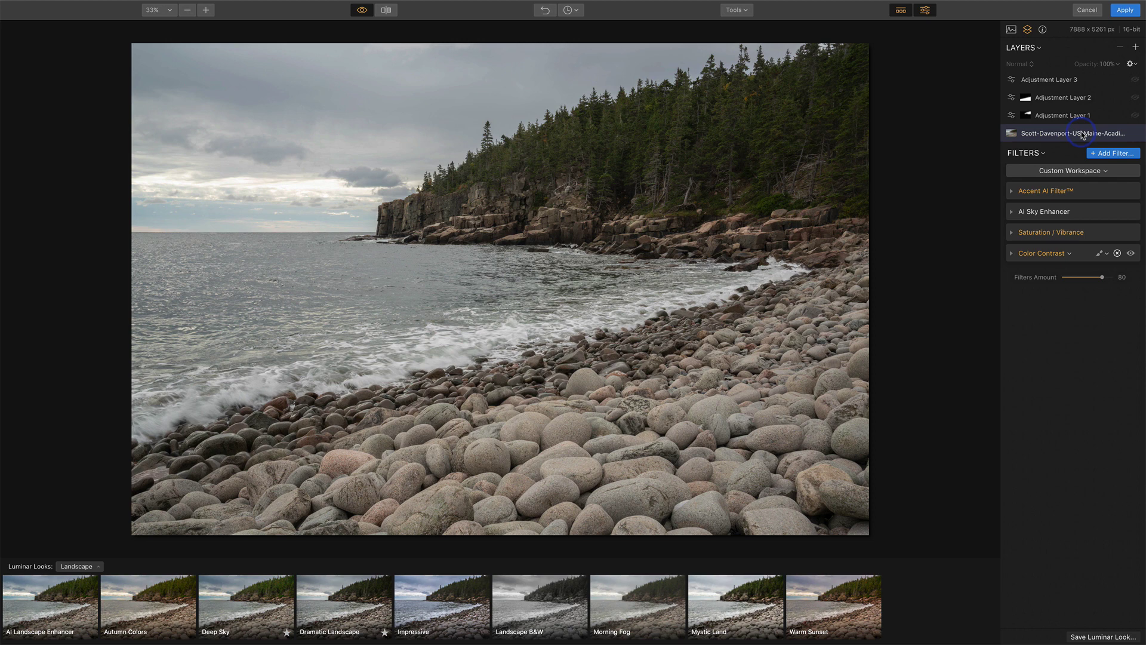
pyautogui.press('\\')
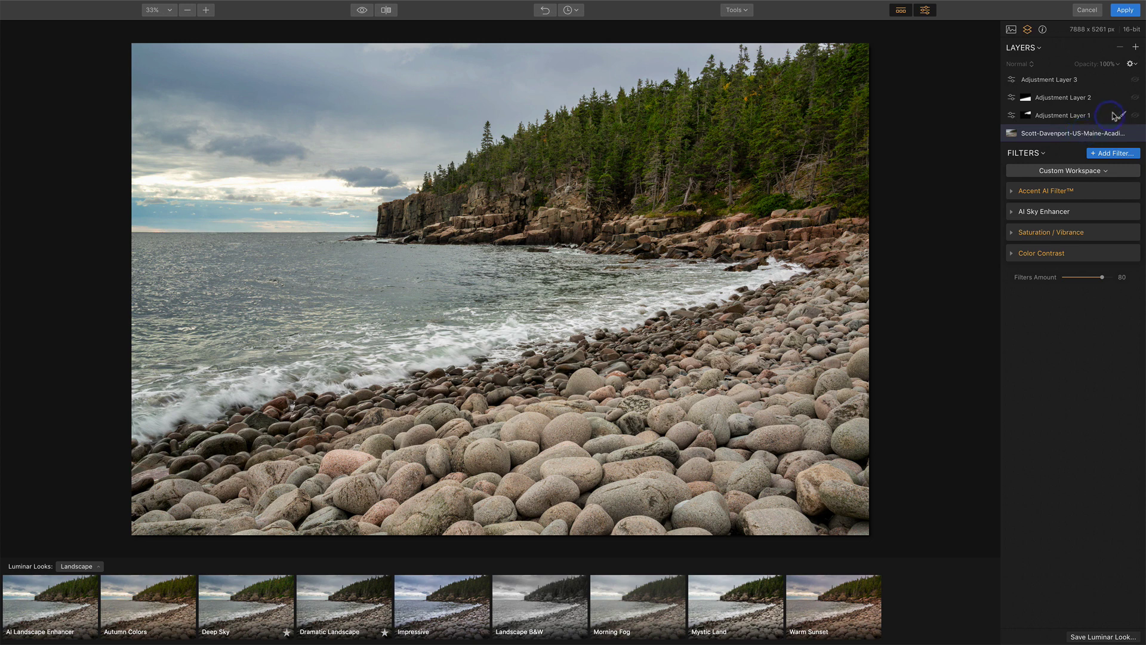
pyautogui.click(1109, 116)
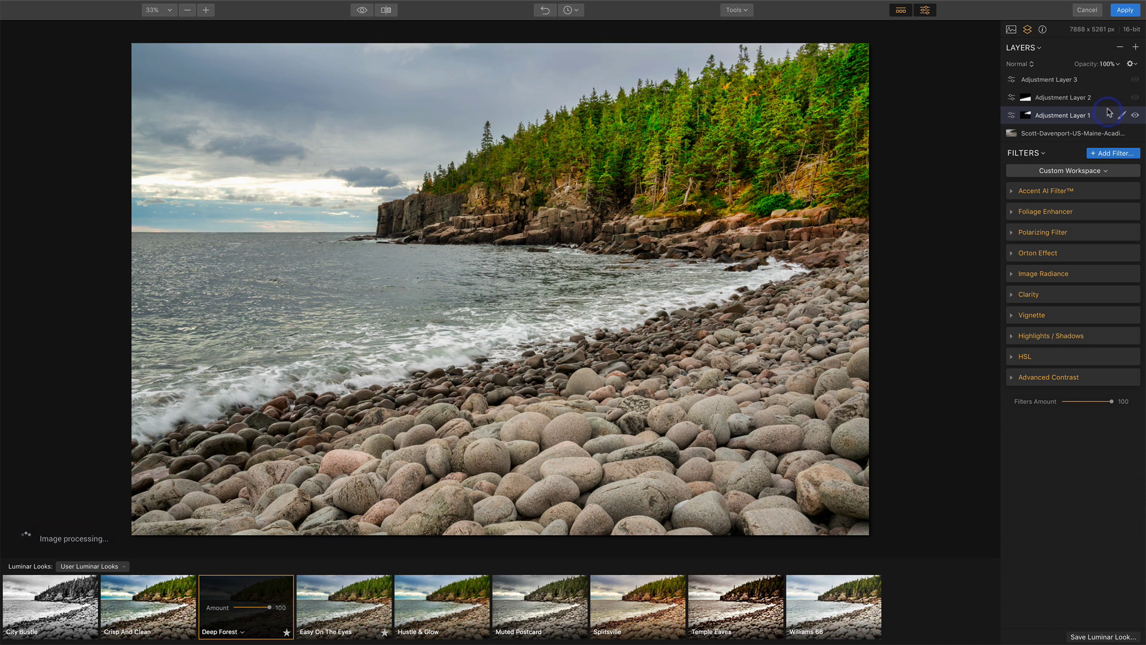
pyautogui.click(1108, 98)
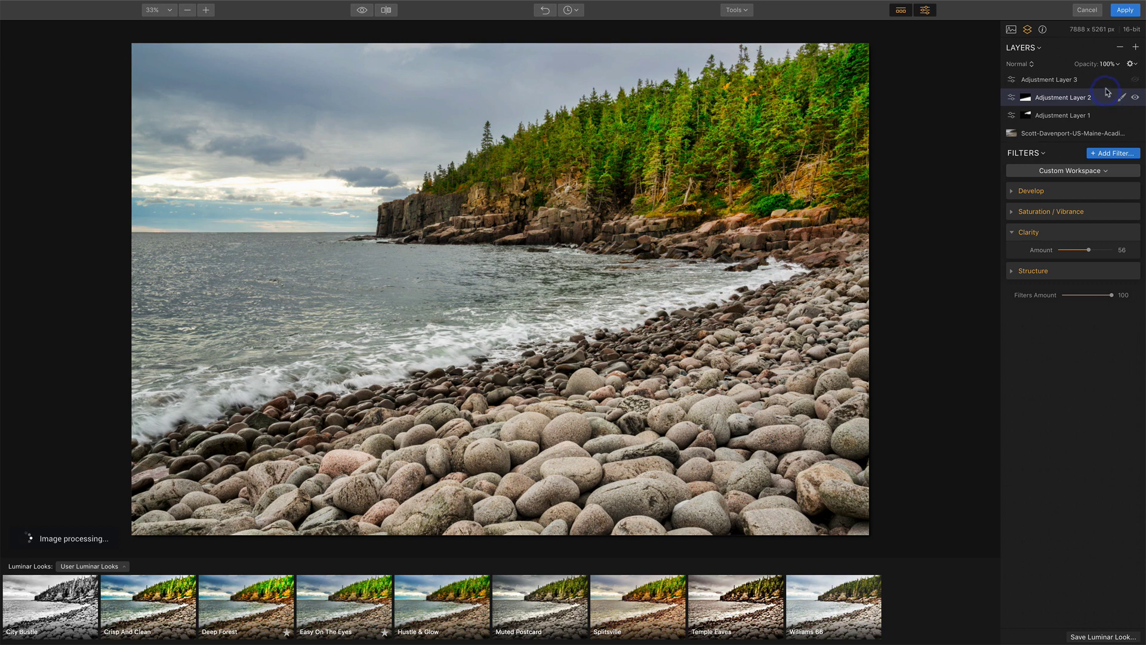
pyautogui.click(1106, 82)
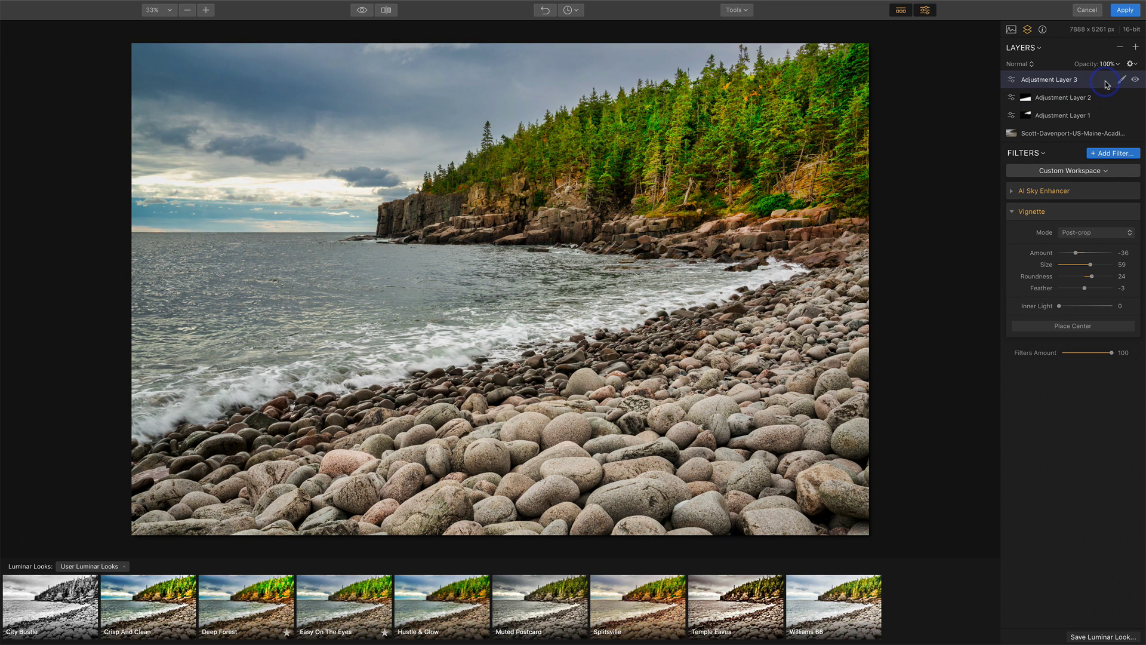